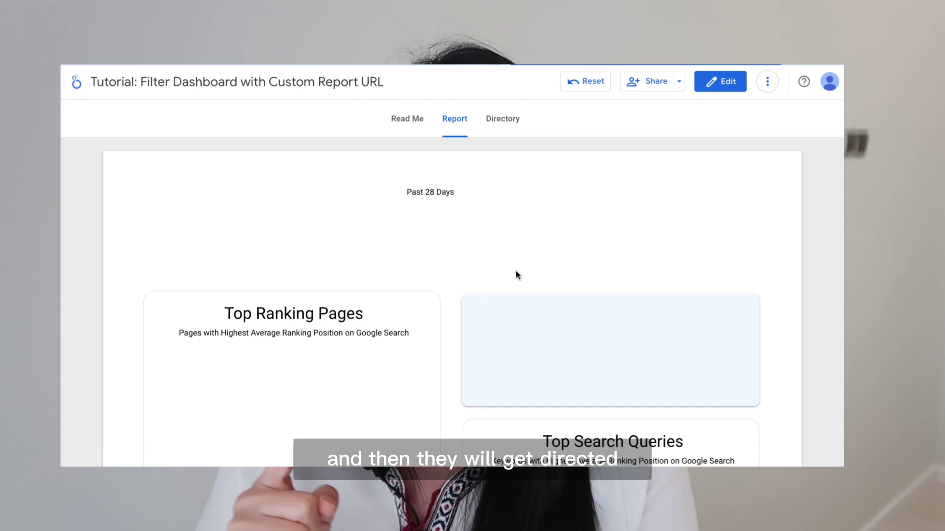
Preview the Overview - Portugal report, then load the USA-filtered report URL in Chrome.
left_click(553, 222)
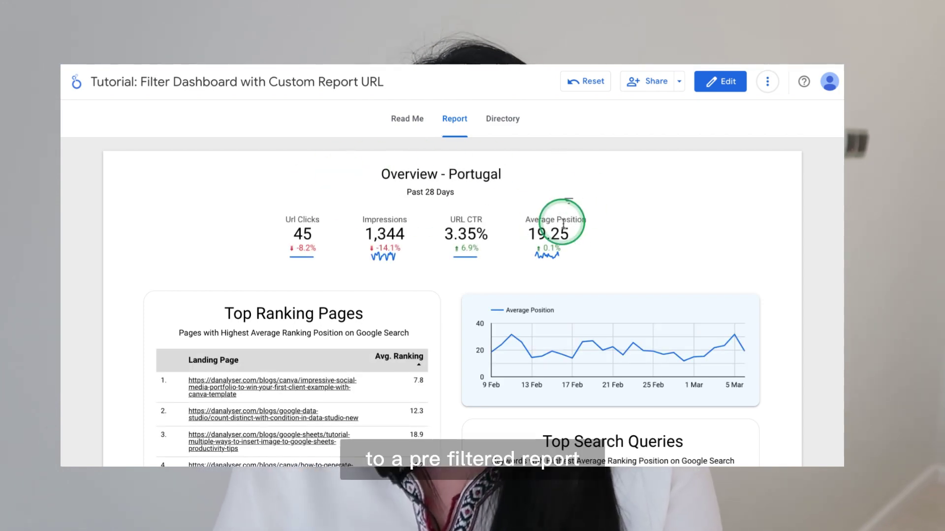
left_click(703, 226)
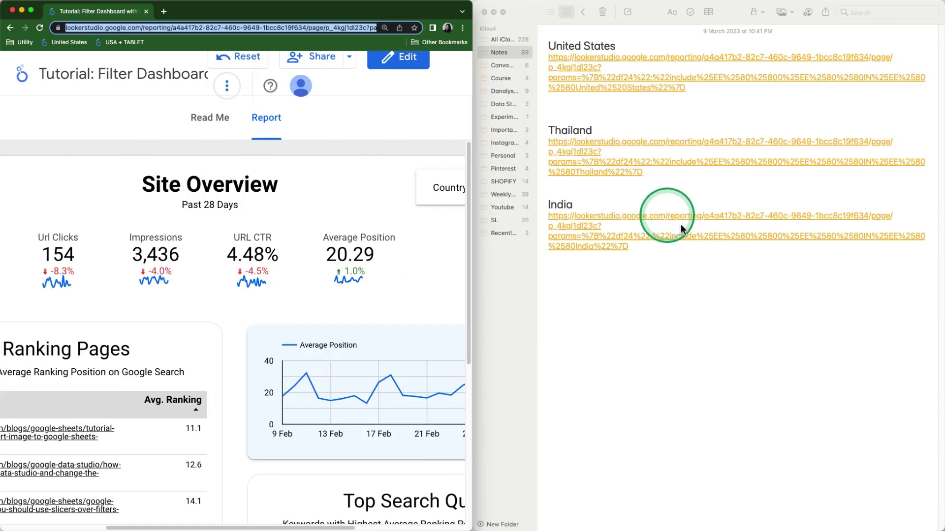
Bring the Notes list of country links forward and open the Thailand report link.
left_click(667, 296)
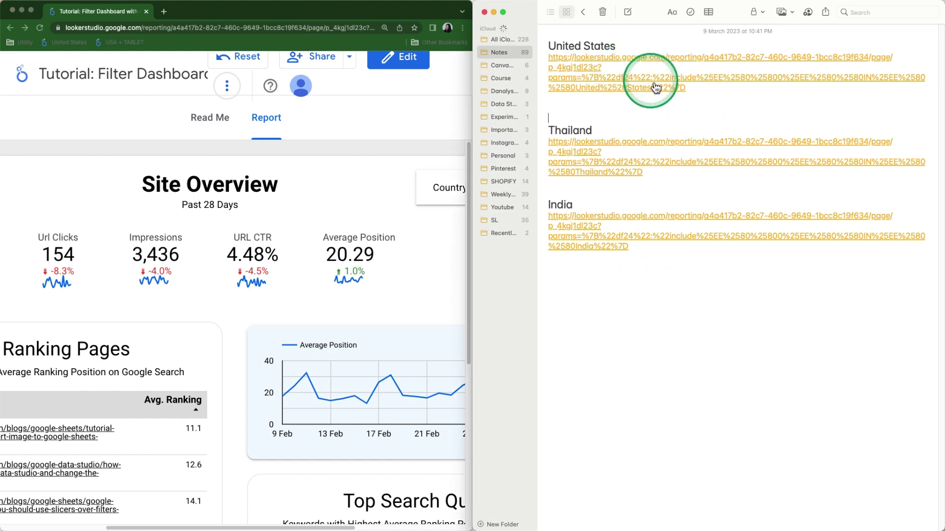
left_click(696, 92)
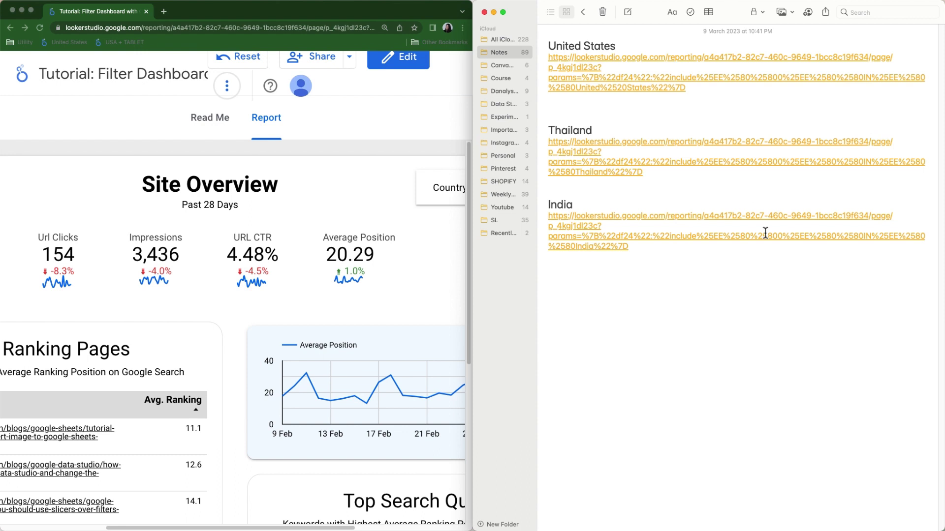
Maximise Chrome, switch the report to edit mode and start a new calculated field.
double_click(438, 11)
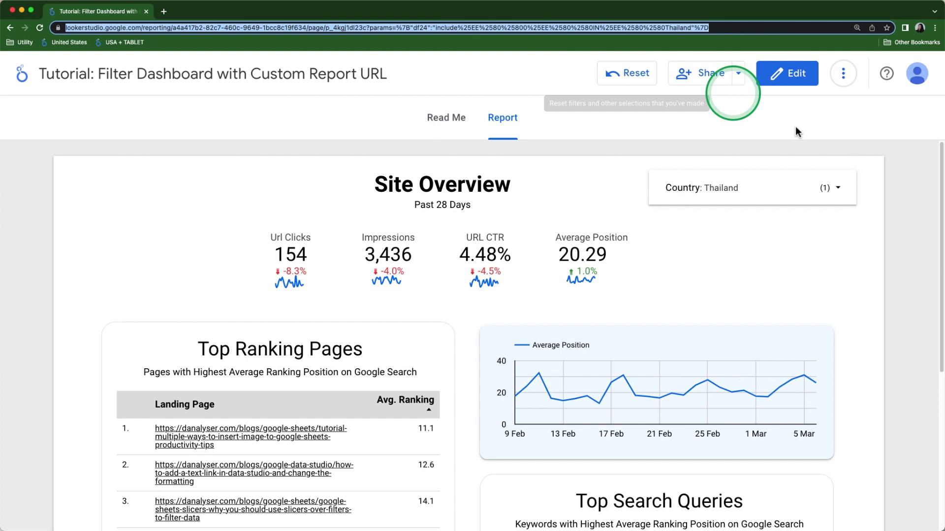
left_click(788, 74)
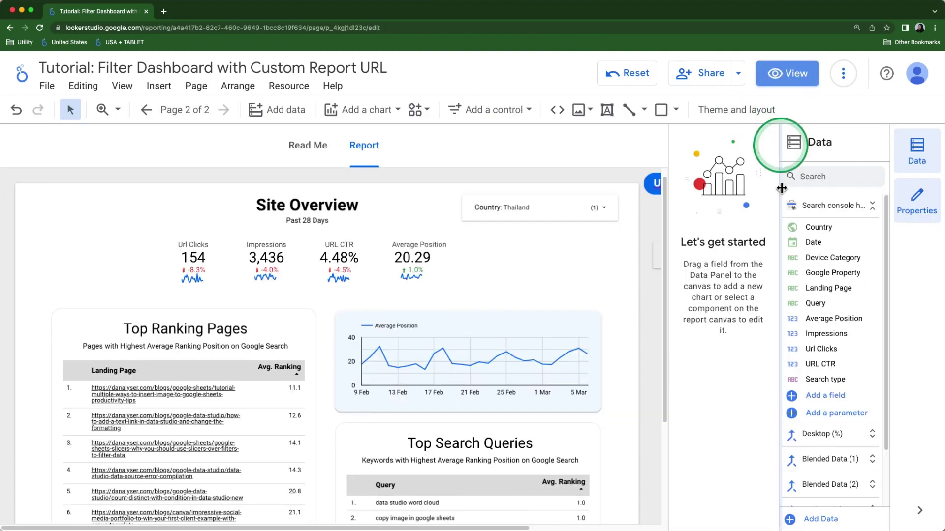
left_click(821, 394)
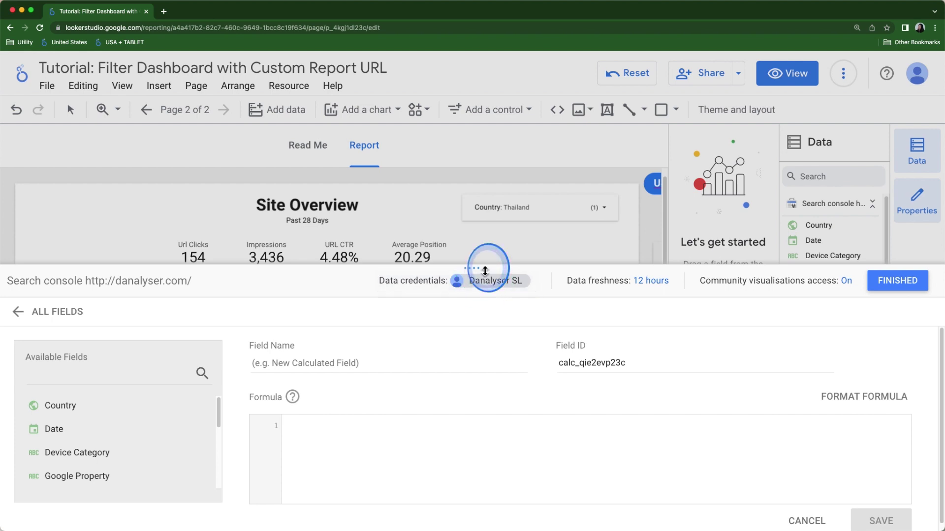
Name the field [Calc] Country URL and paste the report URL with Thailand removed.
left_click_drag(485, 271, 507, 135)
left_click(389, 224)
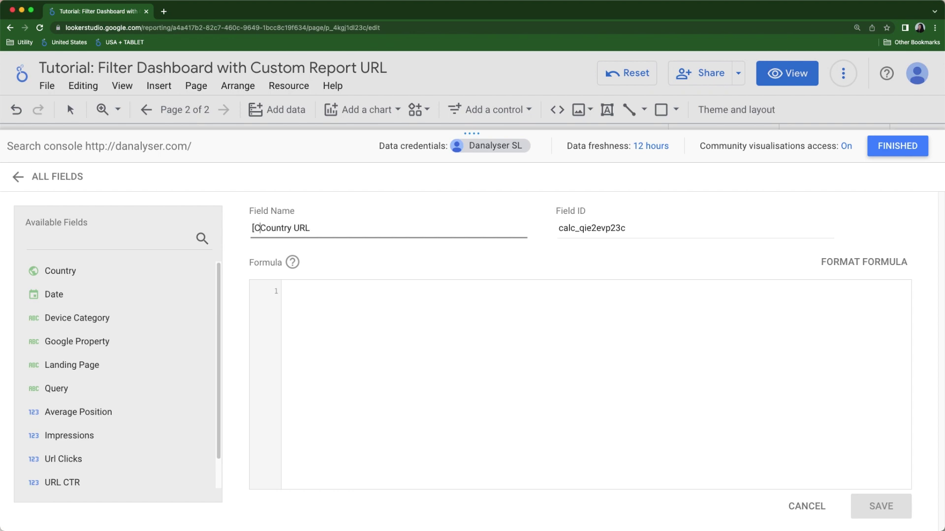
left_click(390, 244)
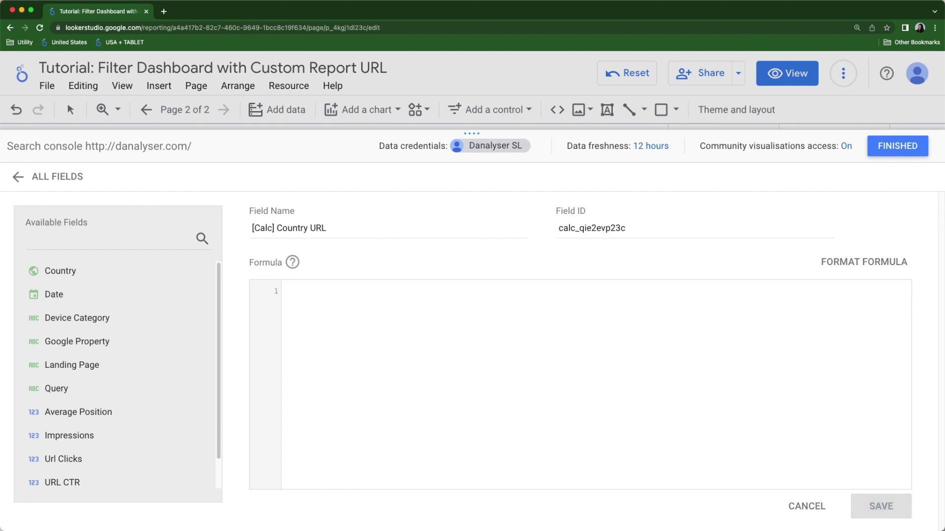
type("\"")
key("super+v")
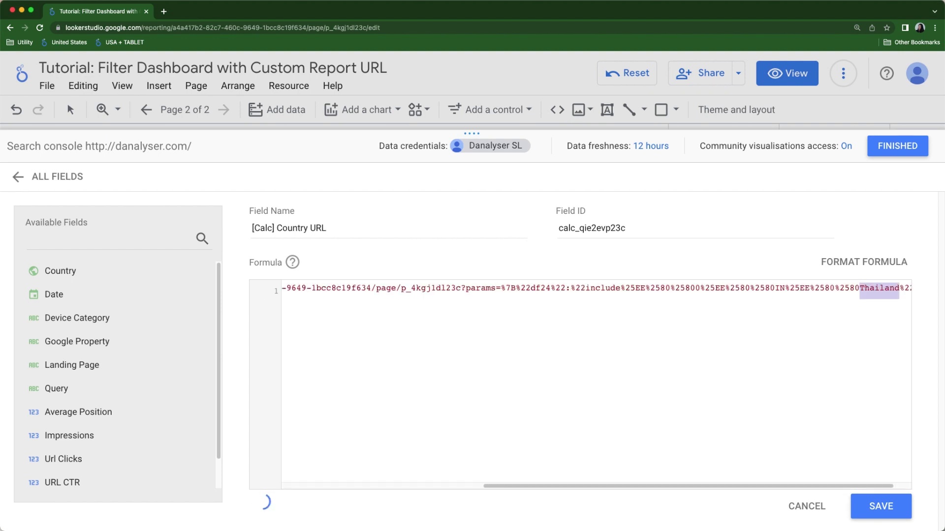
key("BackSpace")
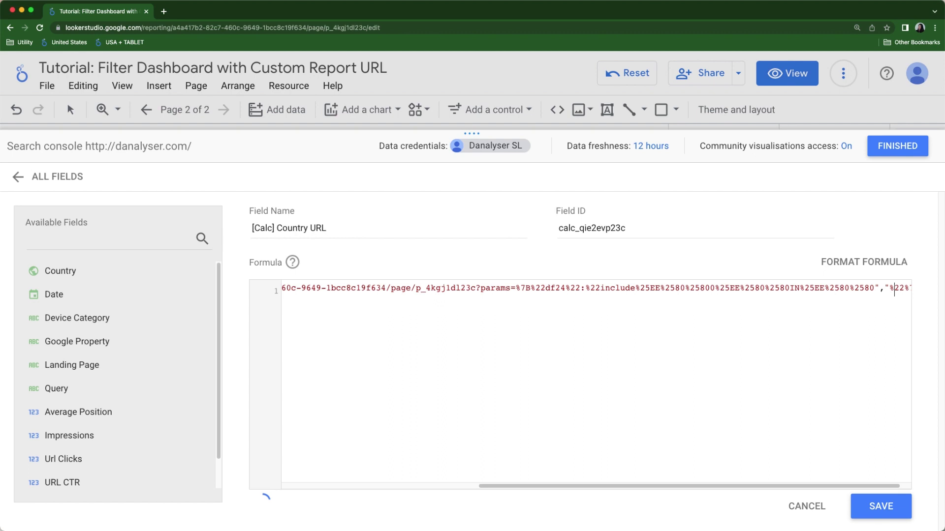
type("7D\"")
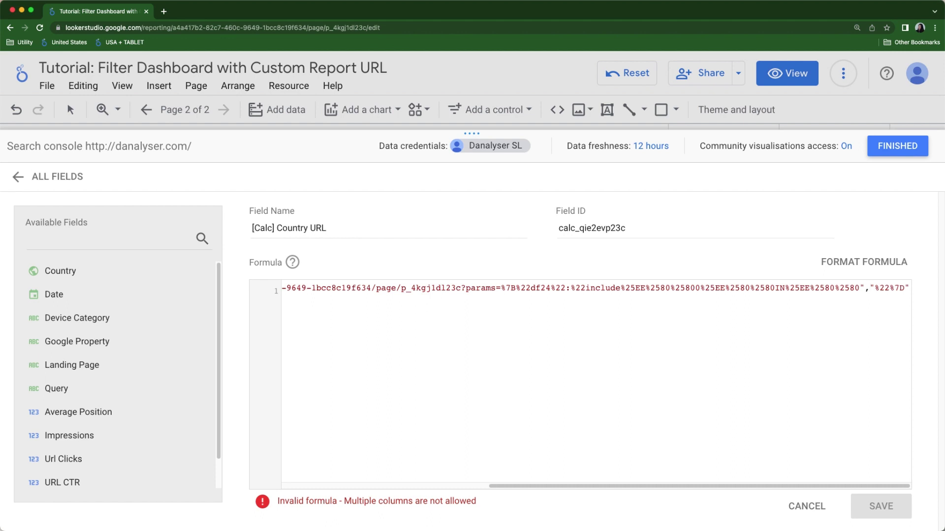
type("Country,")
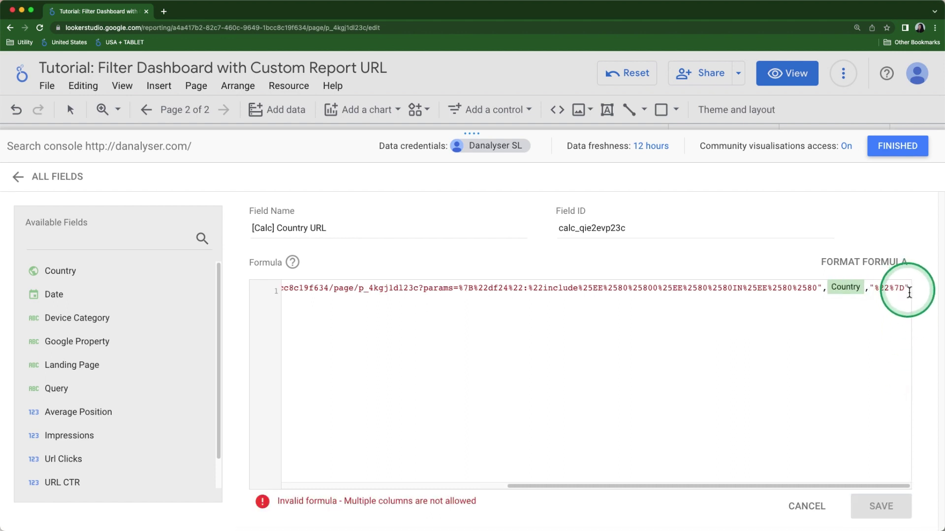
Wrap the quoted URL and Country in CONCAT( ) and save the validated field.
left_click_drag(906, 287, 281, 297)
left_click(348, 292)
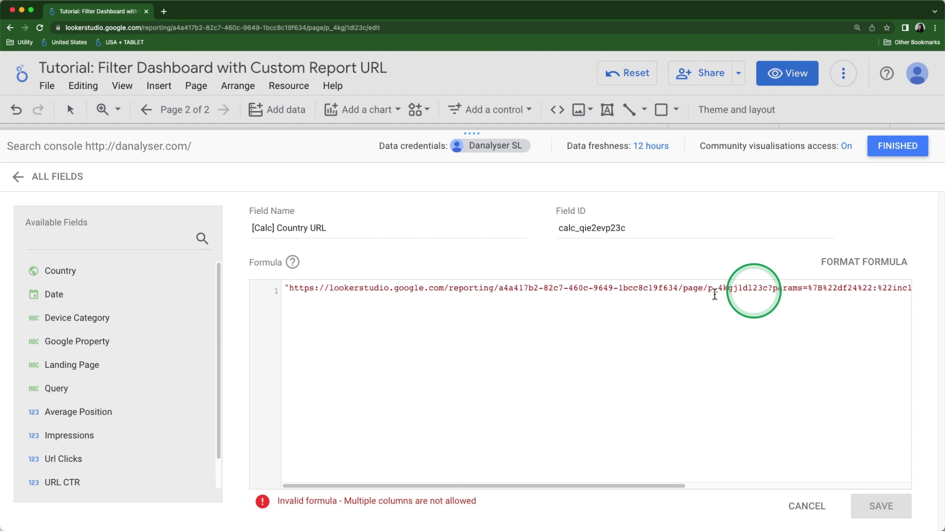
left_click(280, 316)
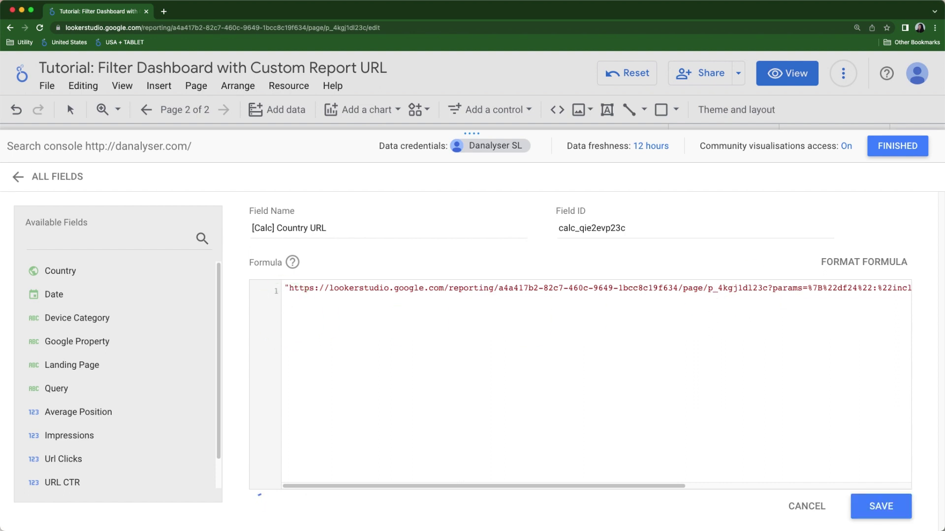
type("CONCAT(")
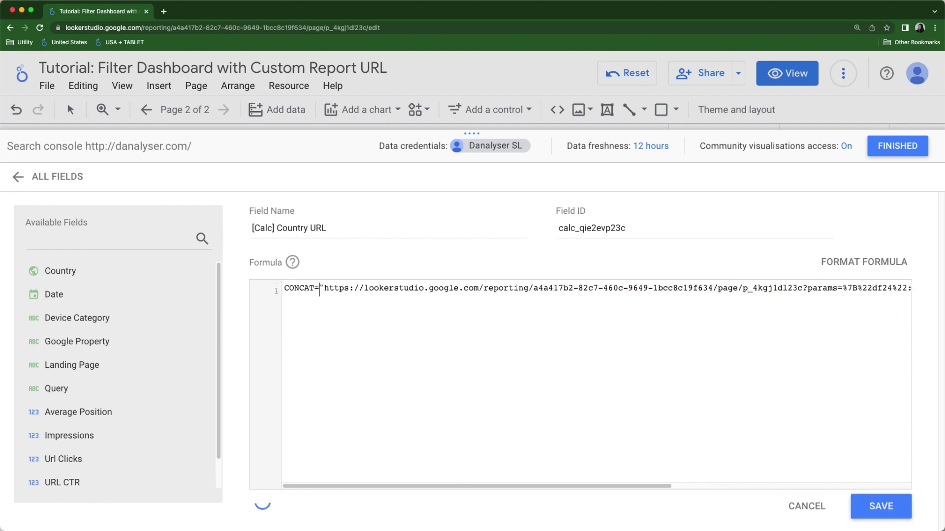
key("BackSpace")
type("(")
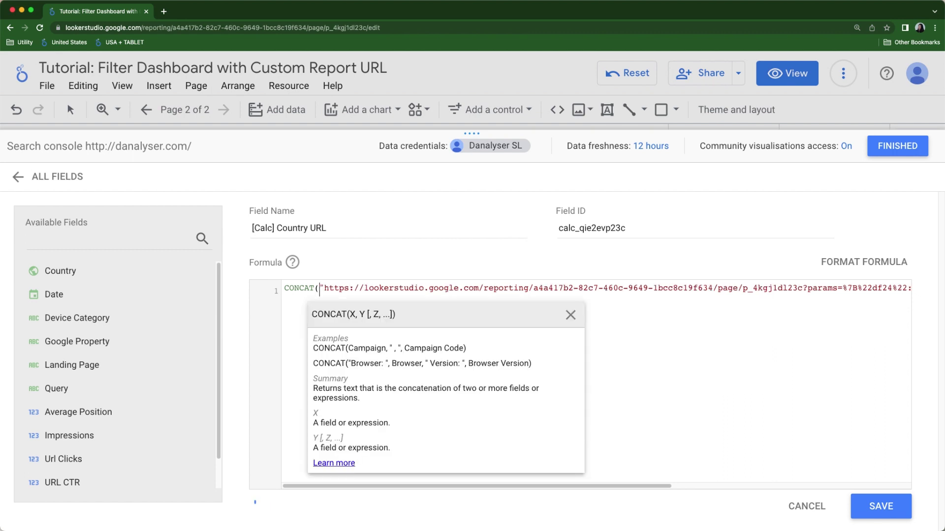
key("End")
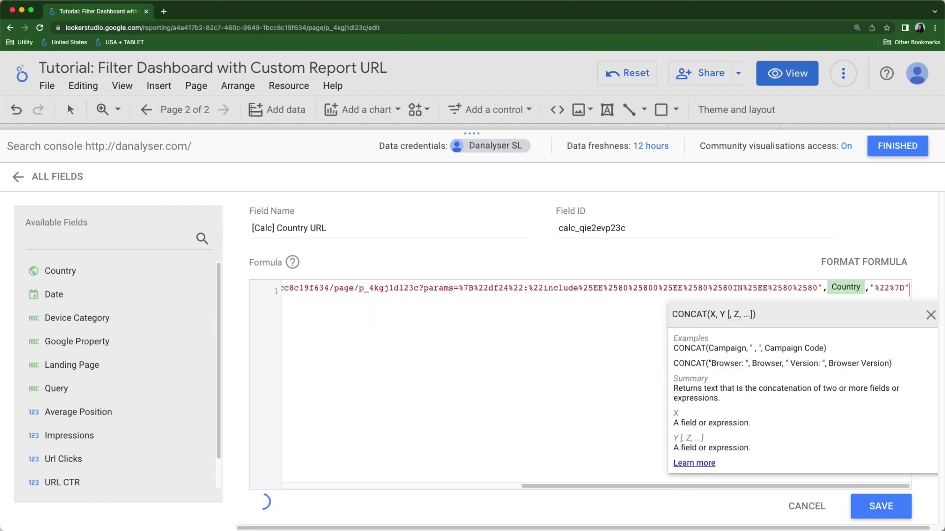
key("super+Left")
key("Right")
key("Right")
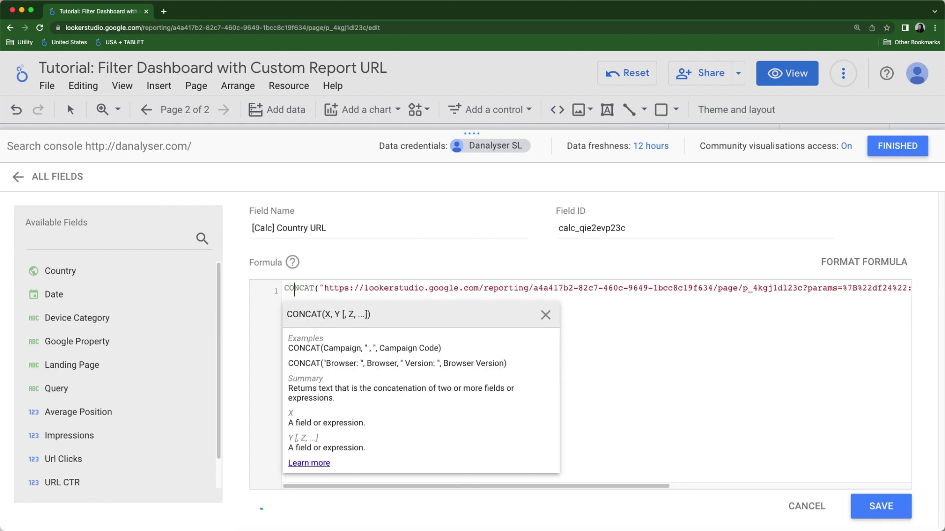
key("Right")
key("Right")
key("Right")
key("Right")
key("Right")
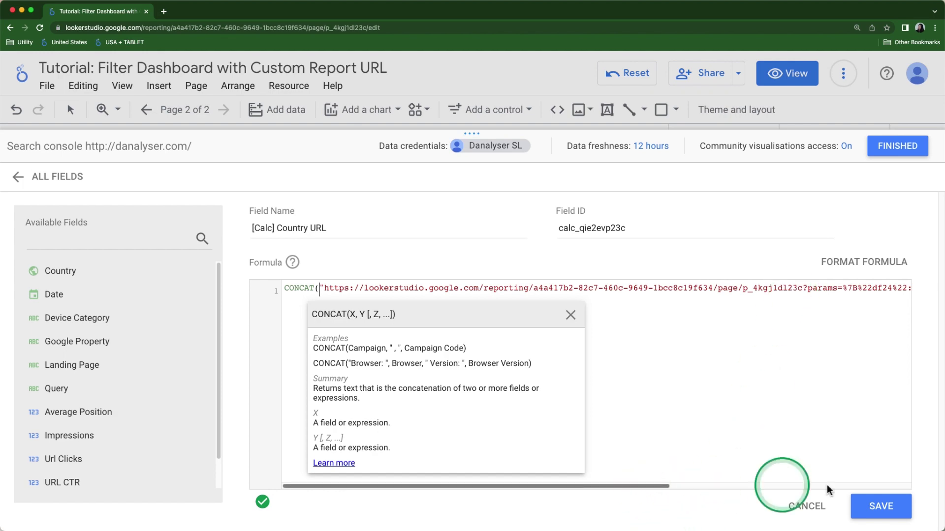
left_click(880, 509)
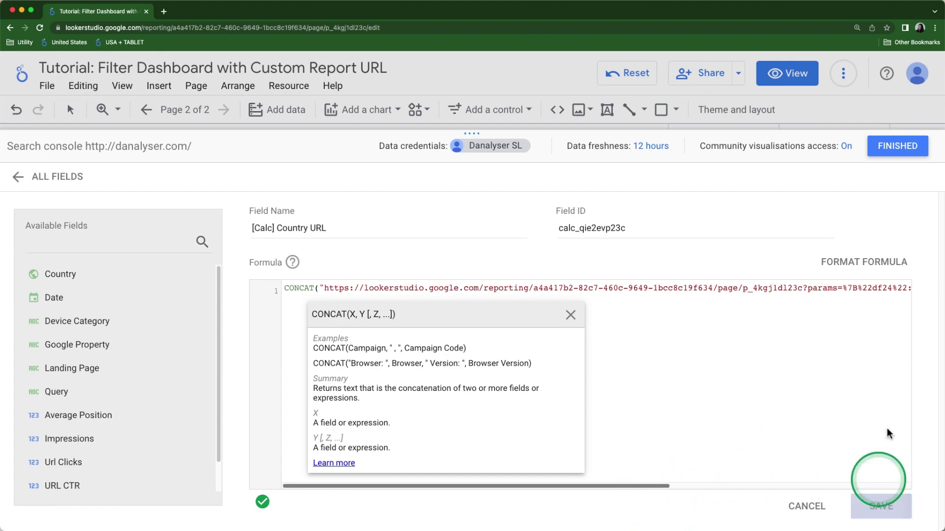
left_click(910, 150)
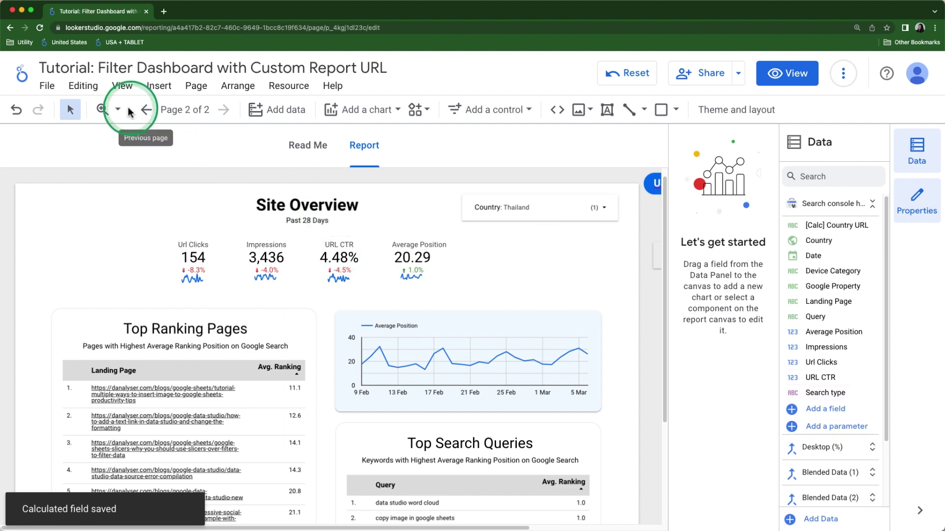
Add a new blank report page named Directory.
left_click(191, 120)
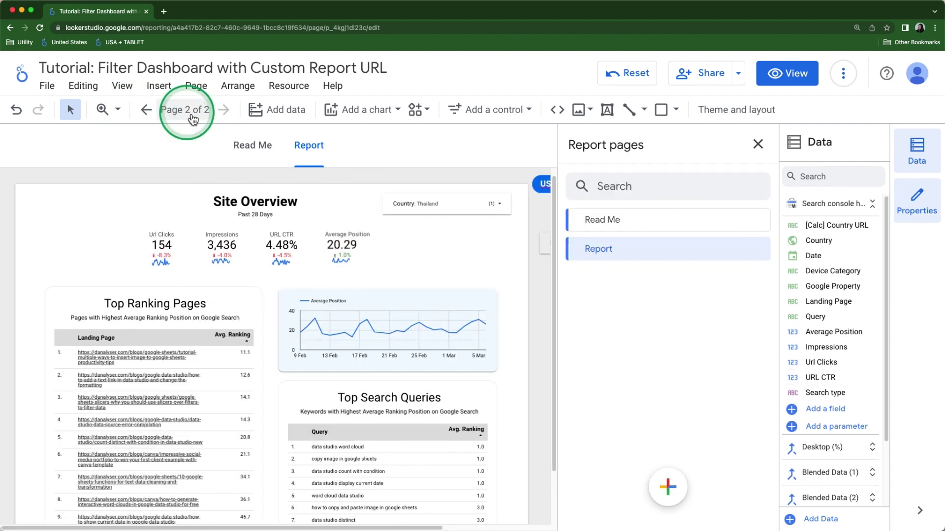
left_click(671, 359)
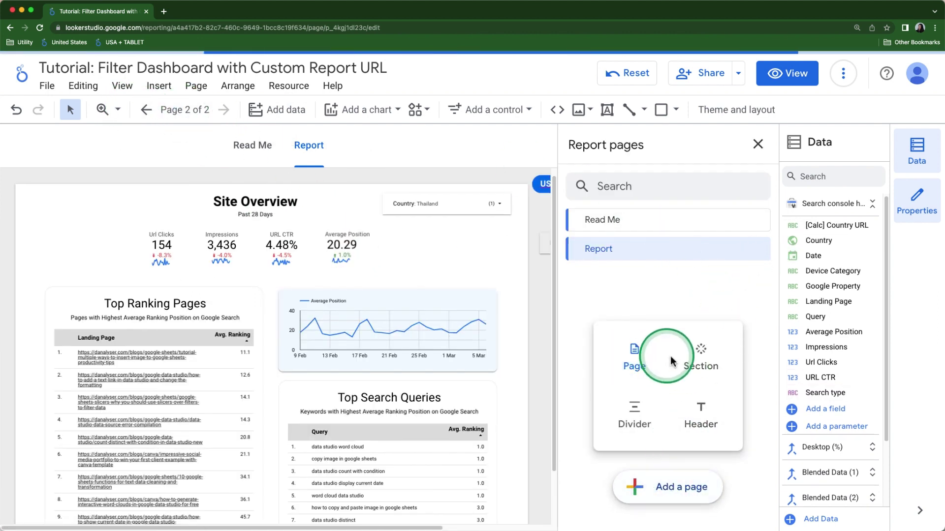
left_click(646, 279)
left_click(757, 277)
type("Director")
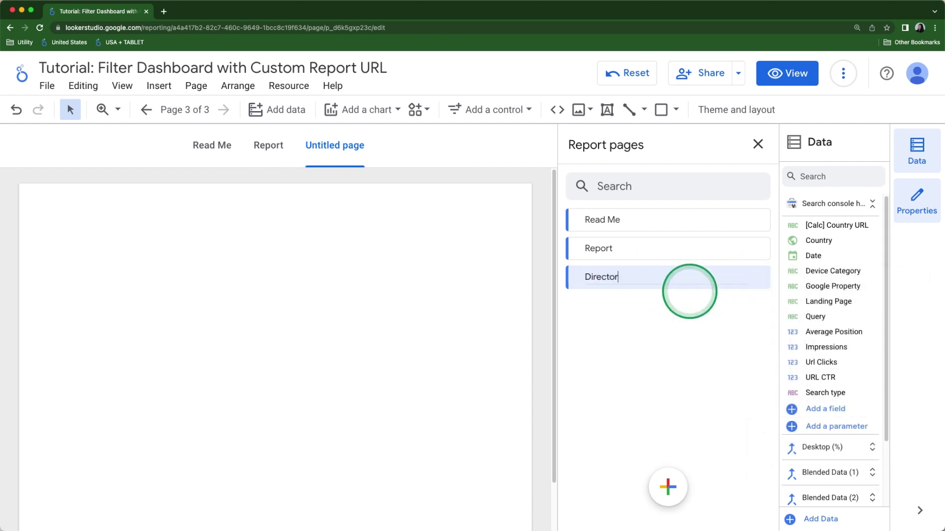
type("y")
key("Return")
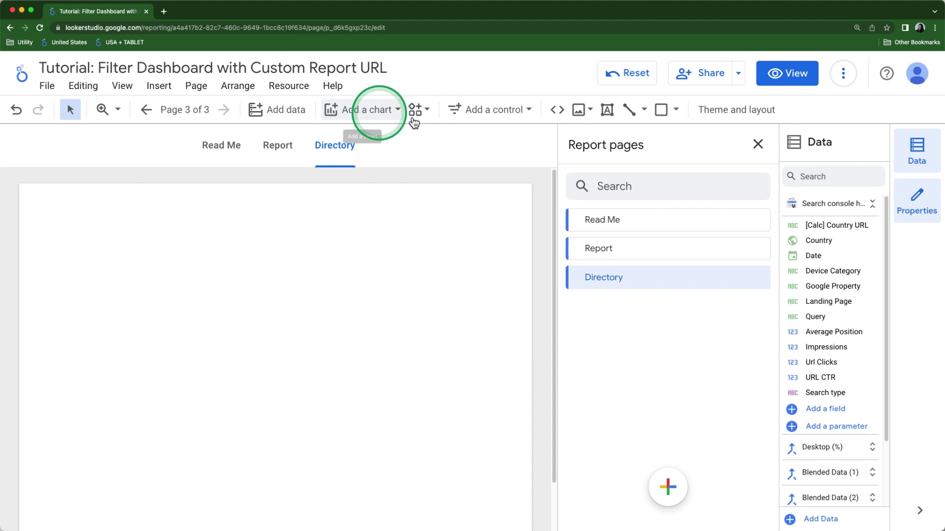
Place a widened table on Directory with Country and [Calc] Country URL dimensions.
left_click(359, 113)
left_click(351, 163)
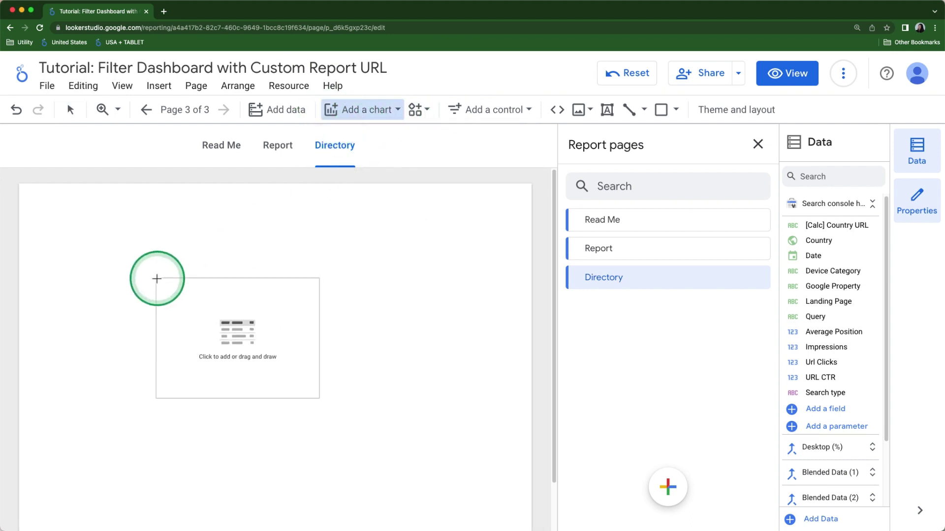
left_click(140, 282)
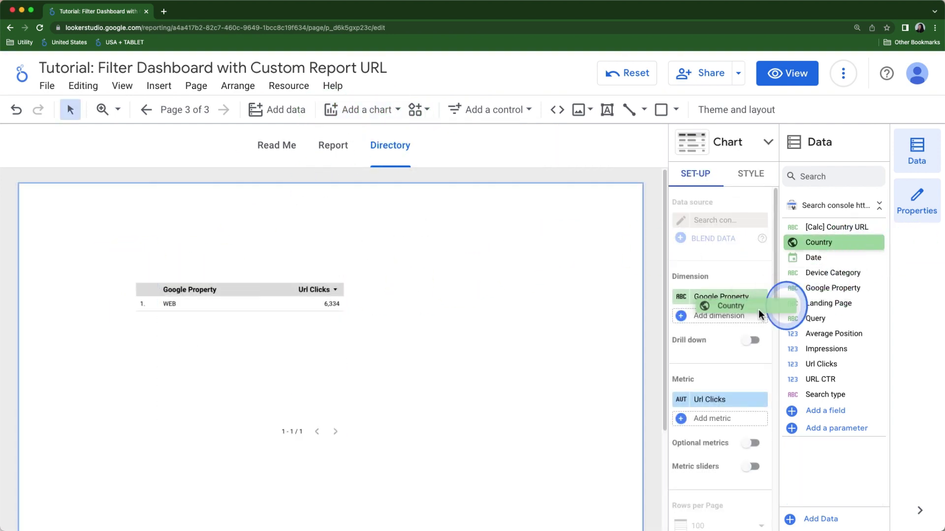
left_click_drag(861, 250, 731, 297)
mouse_move(845, 228)
left_mouse_down()
mouse_move(762, 330)
mouse_move(727, 314)
left_mouse_up()
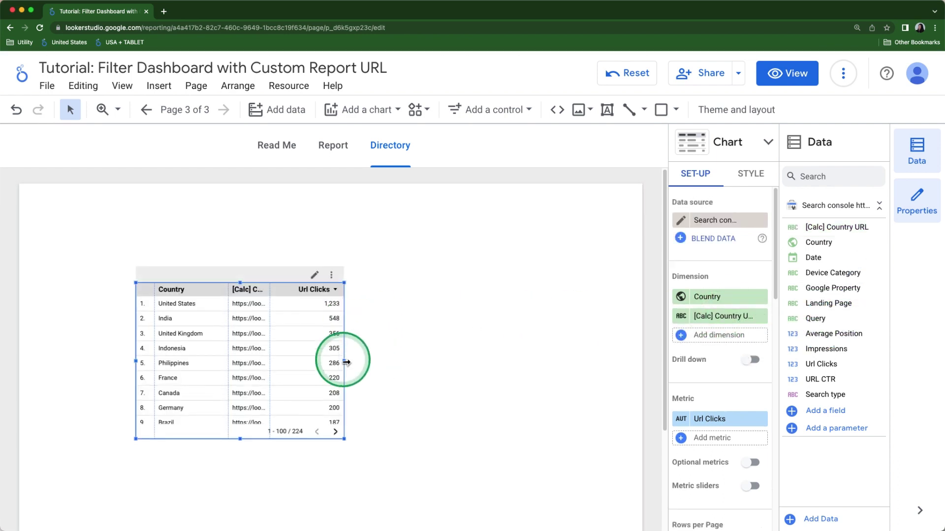
left_click_drag(344, 362, 530, 362)
Remove Url Clicks, wrap table body text, widen the URL column, and enlarge the table.
left_click(760, 420)
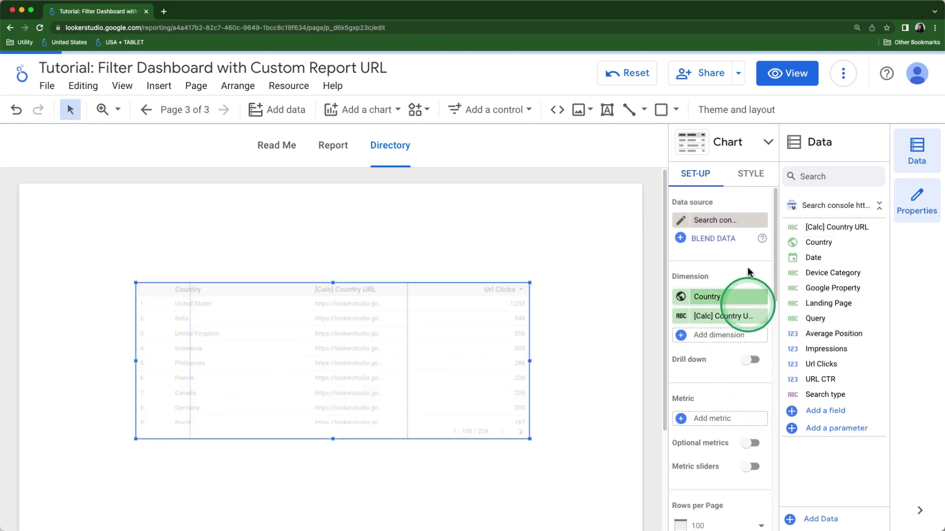
left_click(751, 178)
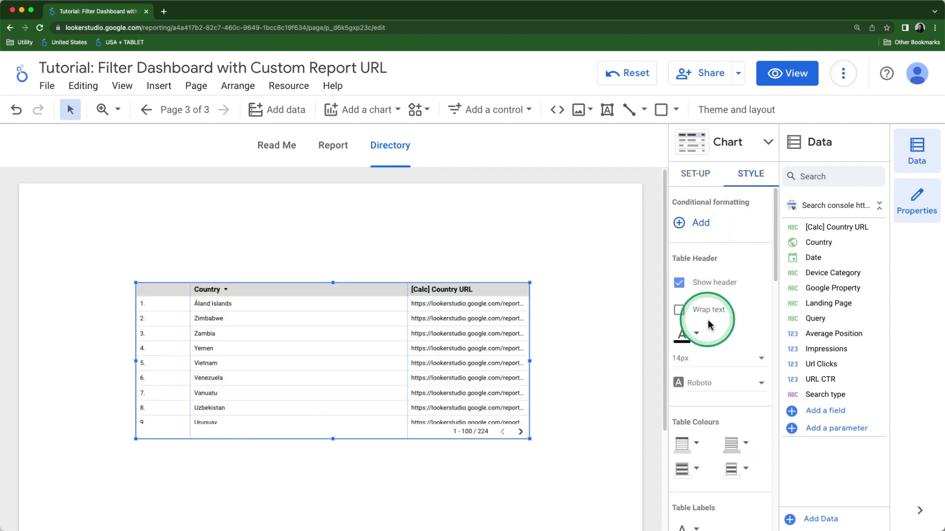
scroll(708, 310, "down", 3)
scroll(728, 375, "down", 3)
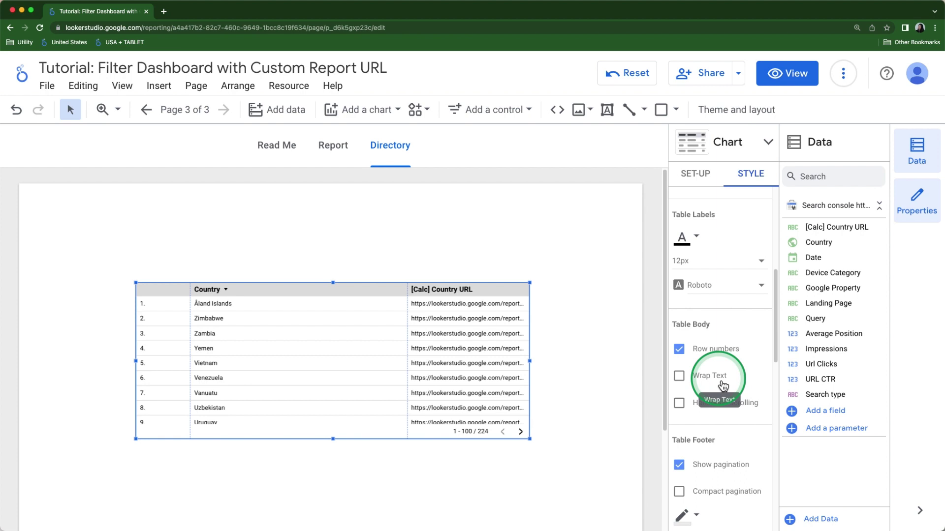
left_click(726, 377)
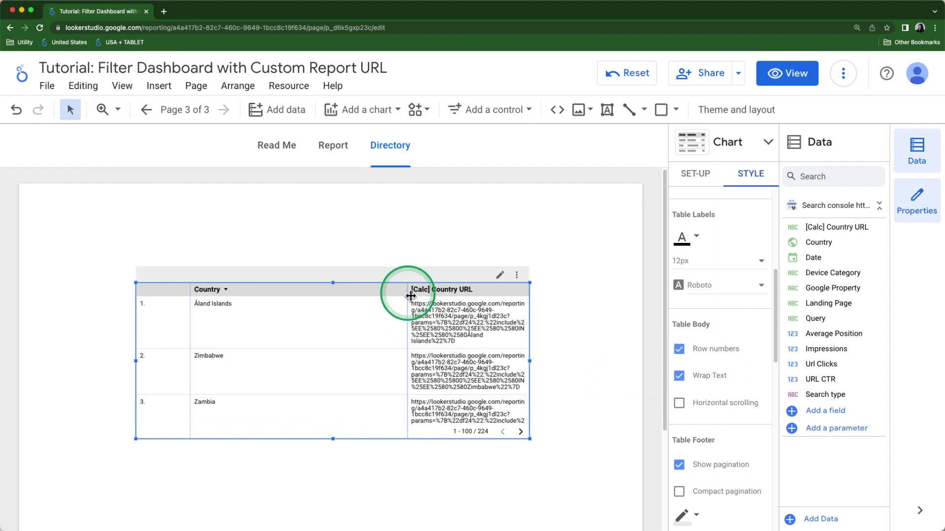
left_click_drag(409, 296, 270, 295)
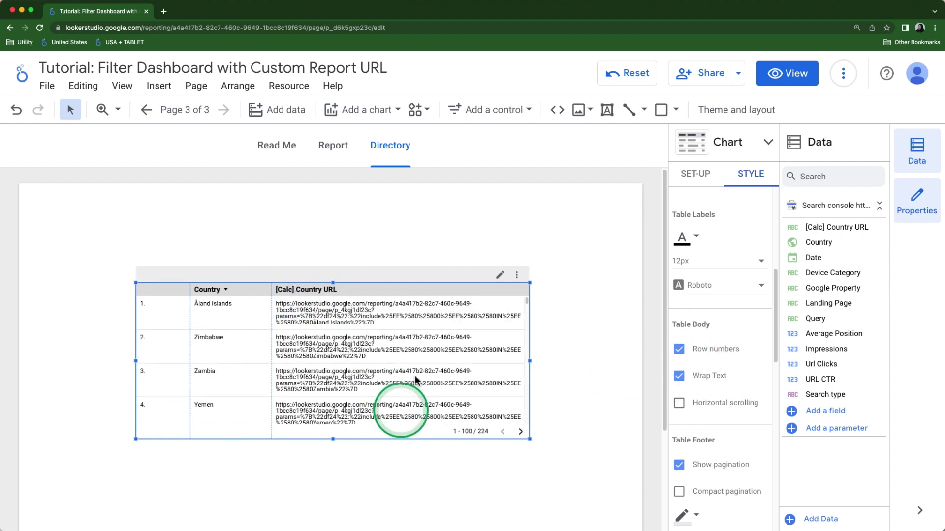
left_click_drag(395, 279, 316, 208)
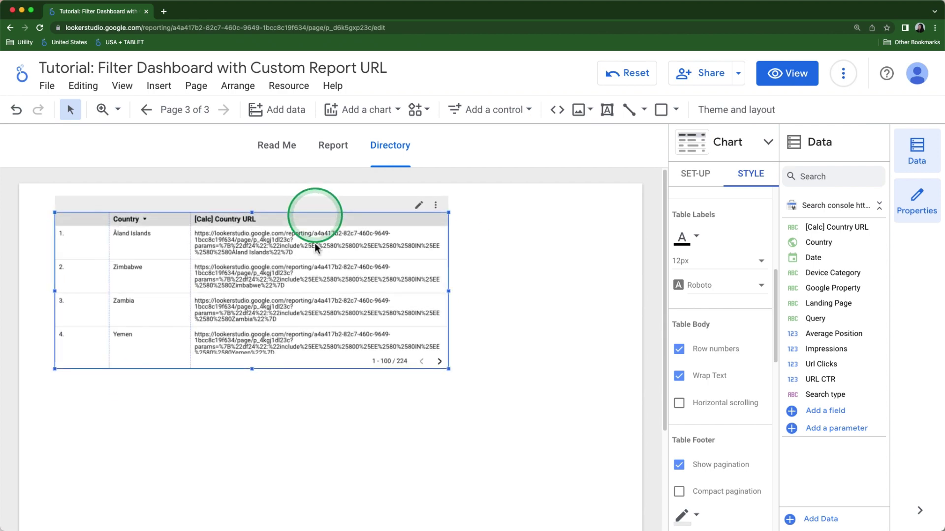
left_click_drag(252, 366, 251, 474)
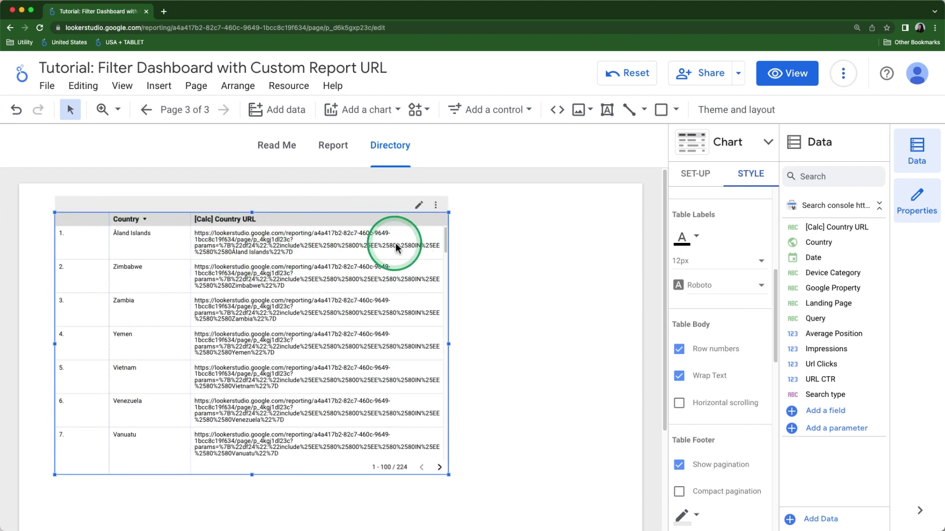
Load the copied Åland Islands URL in a new tab, then resume editing the original tab.
left_click(780, 74)
left_click_drag(442, 248, 296, 227)
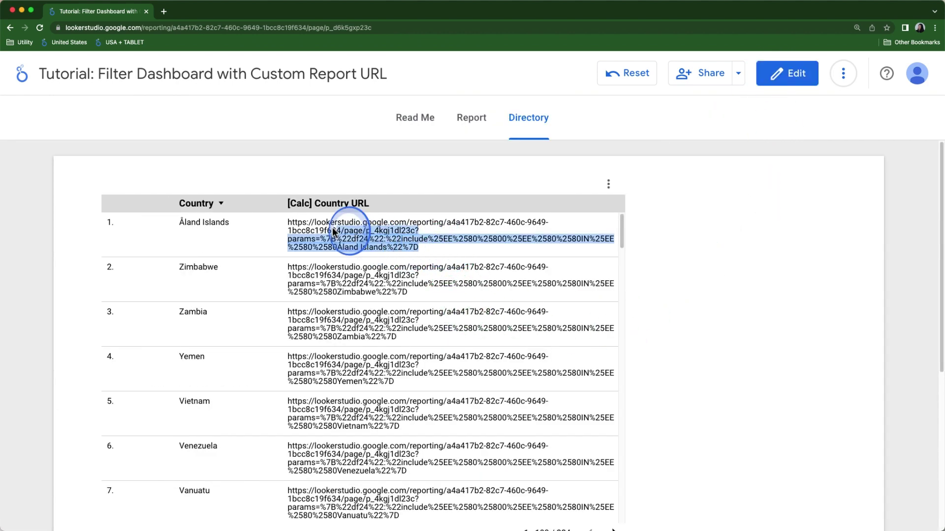
left_click(167, 15)
key("Return")
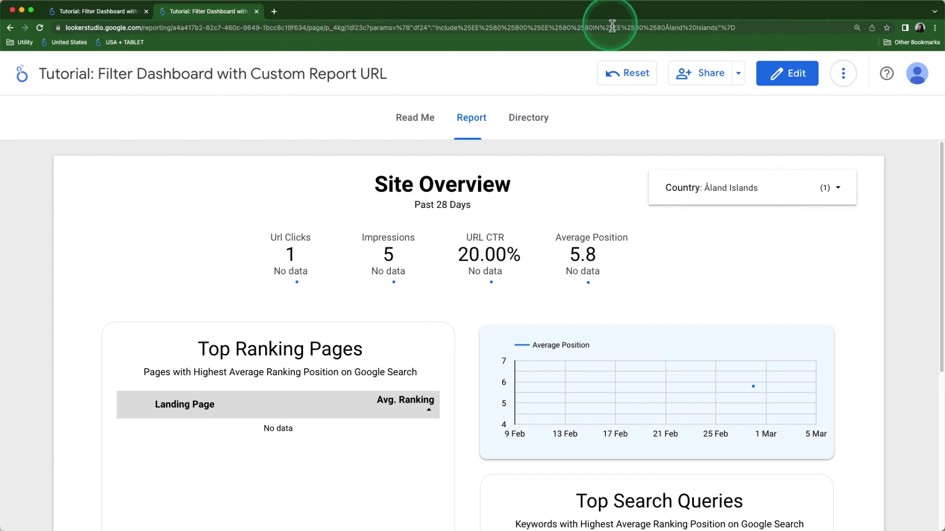
left_click(110, 12)
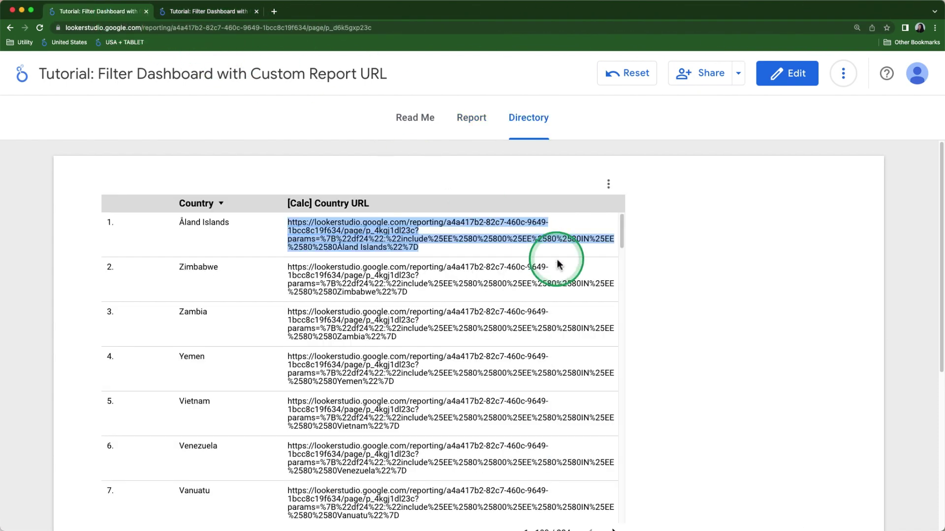
left_click(787, 74)
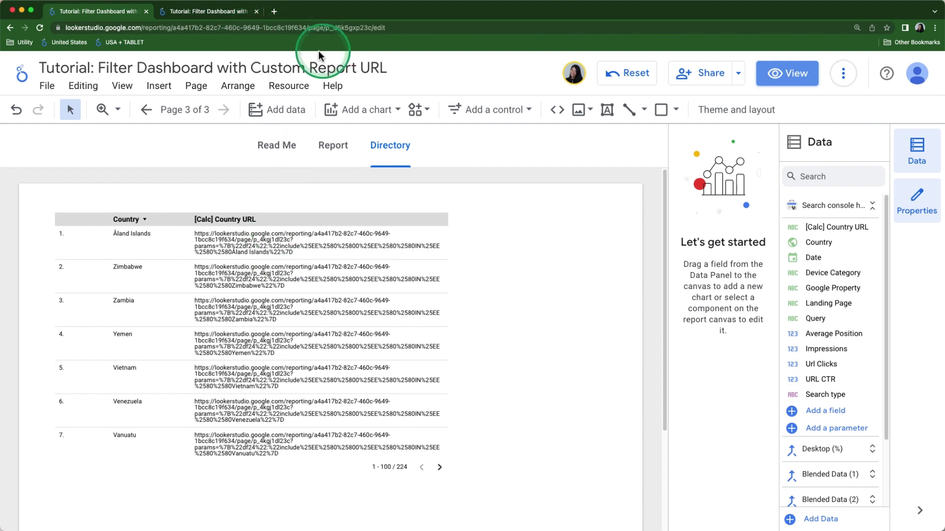
mouse_move(236, 240)
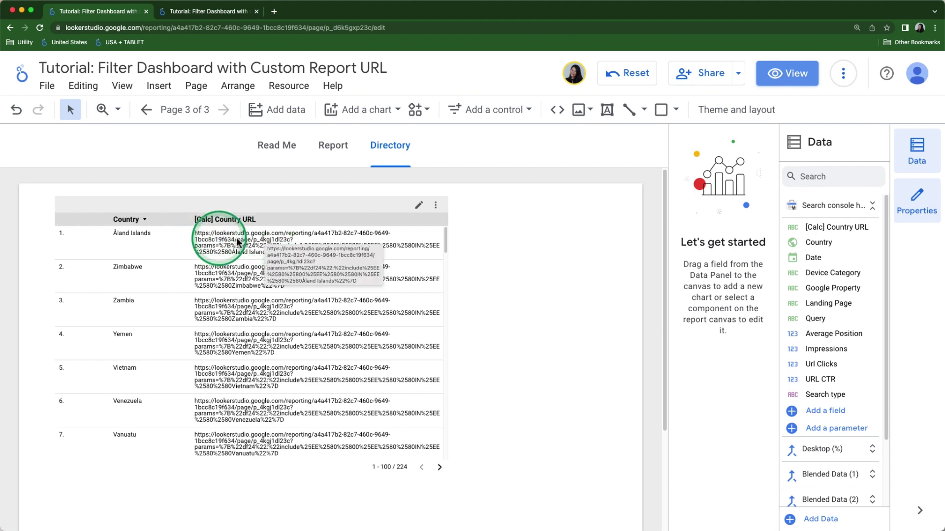
Wrap the Country URL CONCAT formula in HYPERLINK with the label "Click Here" and save it.
left_click(232, 235)
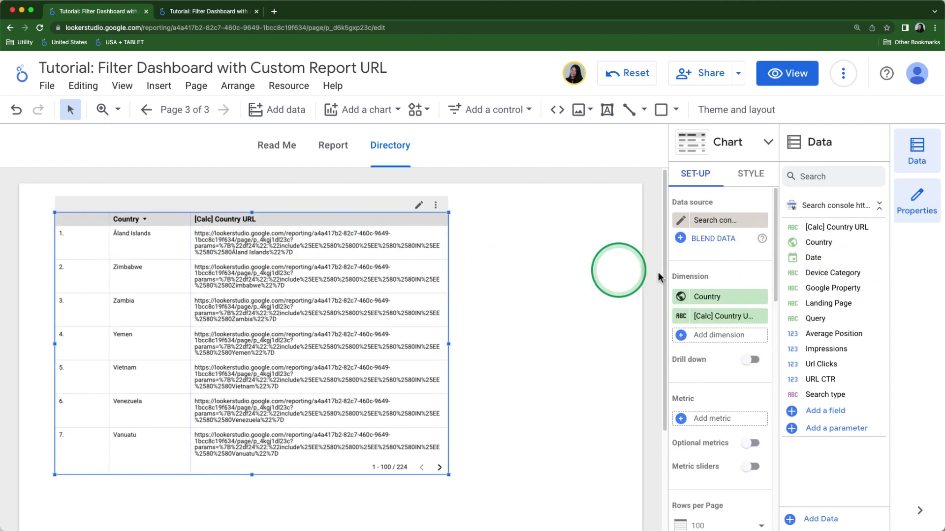
left_click(797, 235)
left_click(355, 416)
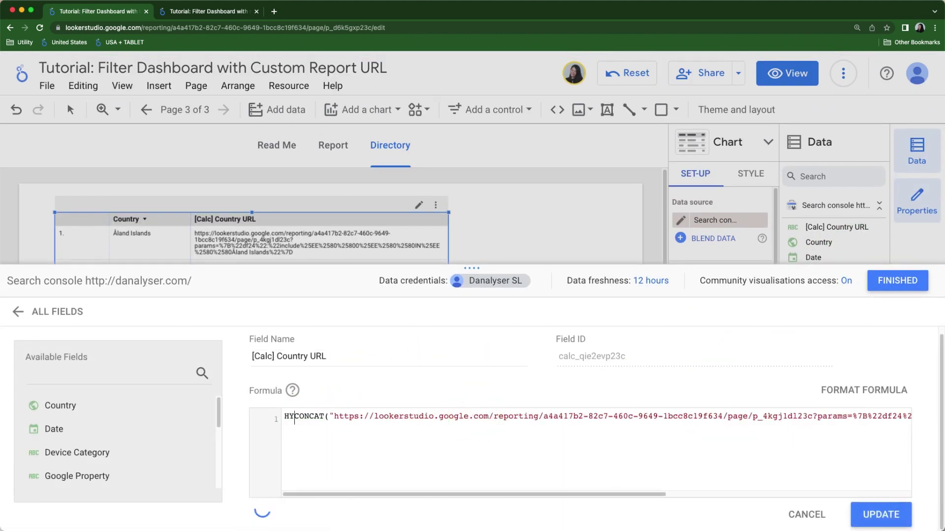
type("HYPERLINKCONCAT(")
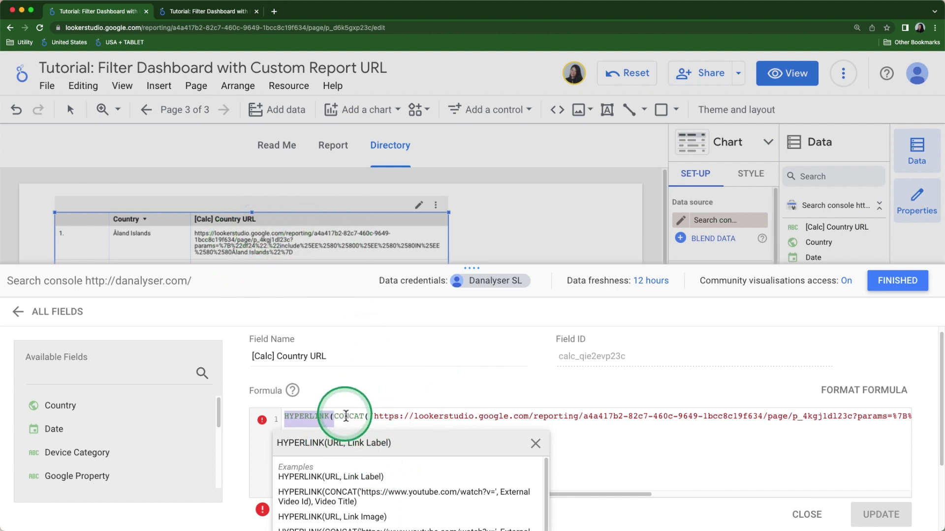
left_click(373, 417)
key("End")
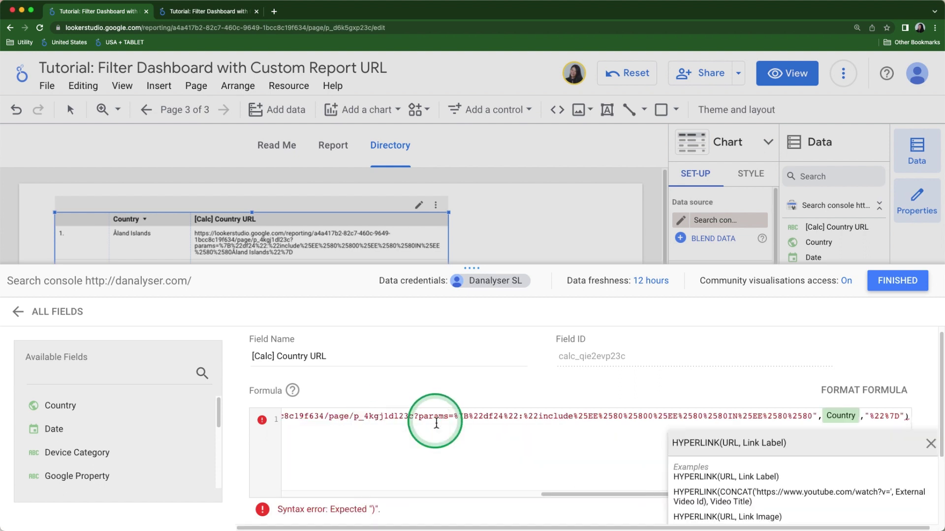
type(",")
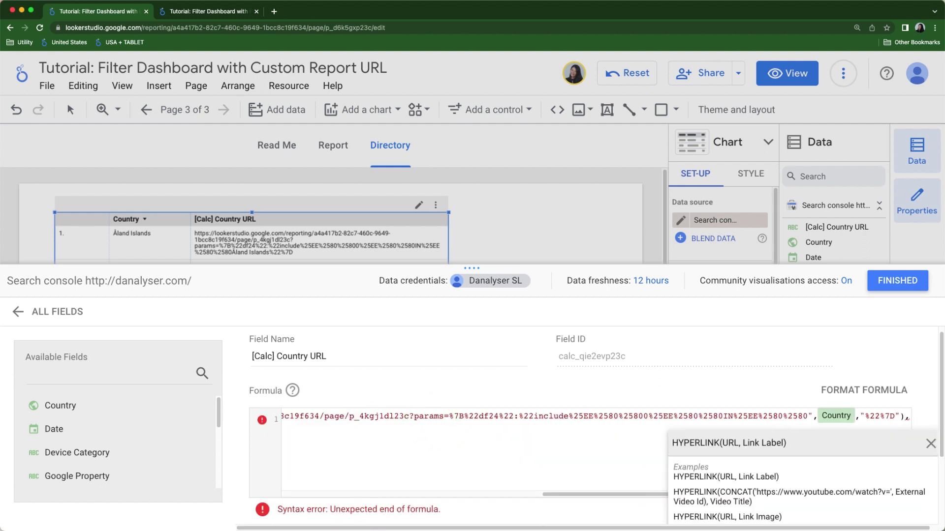
type("\"")
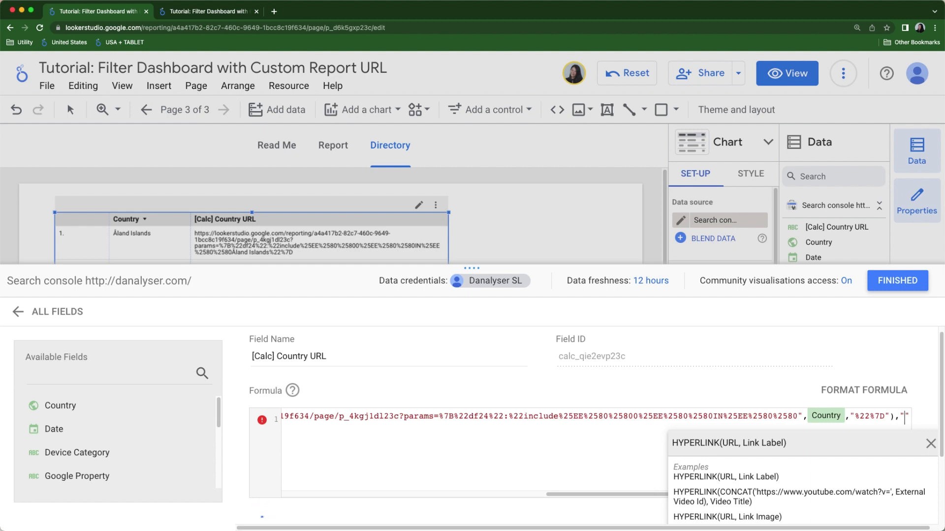
type("Click Here\"")
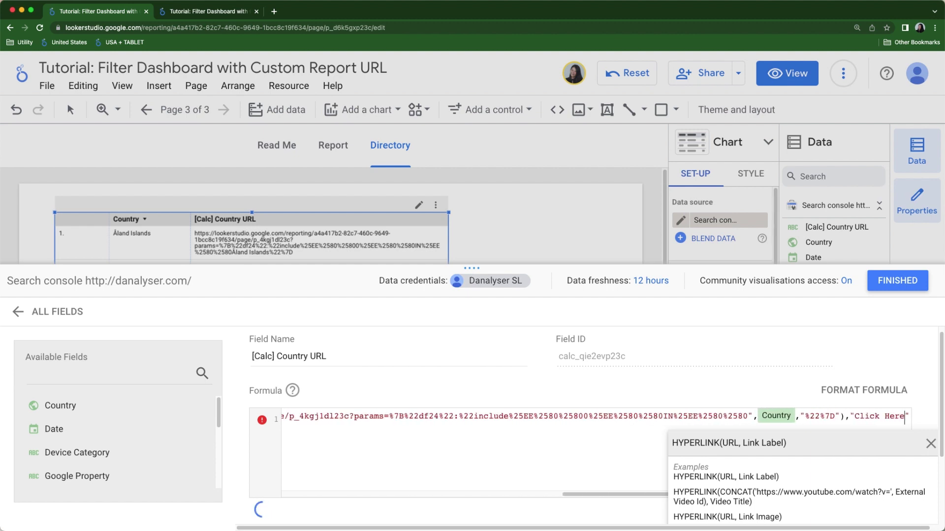
type(")")
left_click(885, 515)
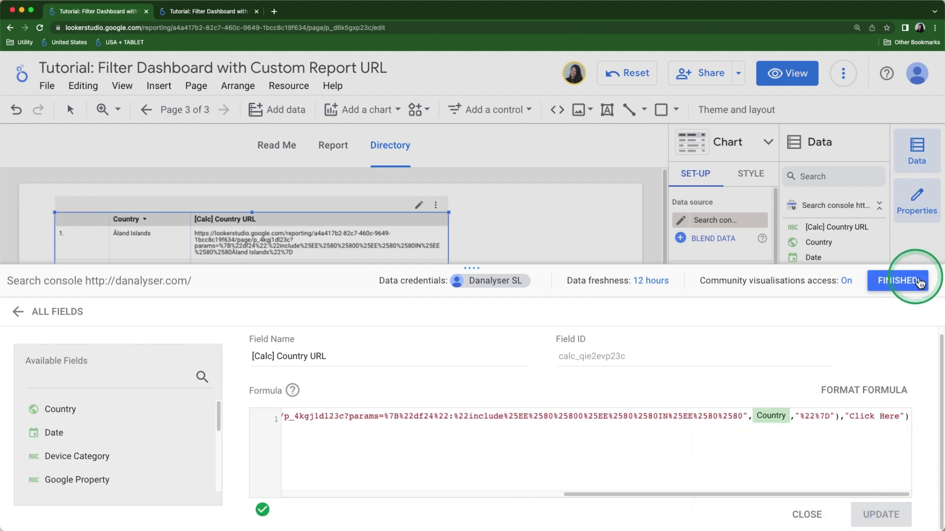
left_click(897, 281)
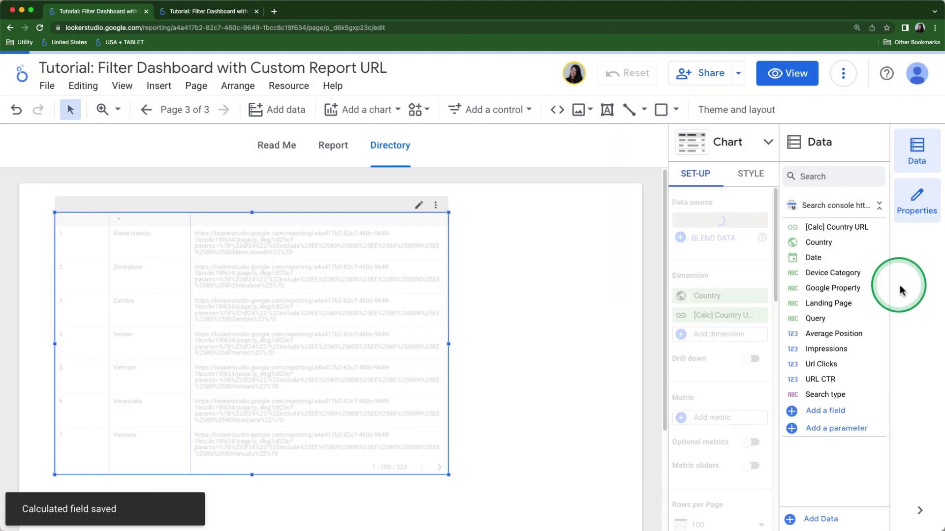
scroll(428, 374, "down", 3)
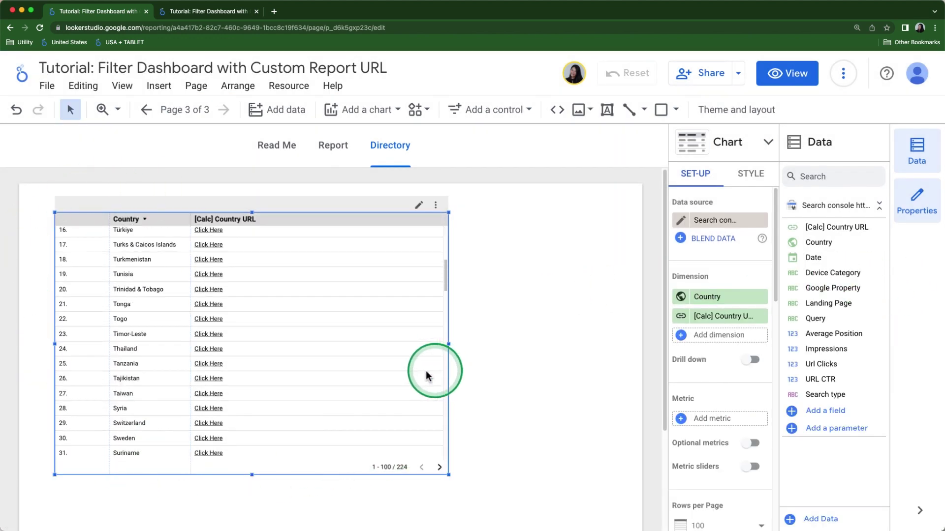
scroll(408, 377, "down", 5)
scroll(409, 377, "down", 8)
scroll(408, 378, "down", 3)
scroll(409, 373, "up", 12)
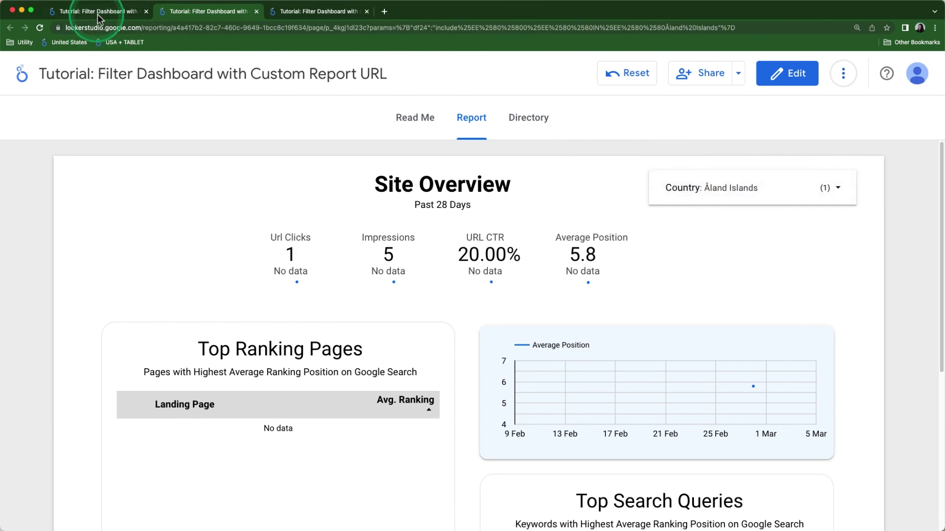
After checking the Åland Islands and Vietnam tabs, return to the editor and select the directory table.
left_click(99, 16)
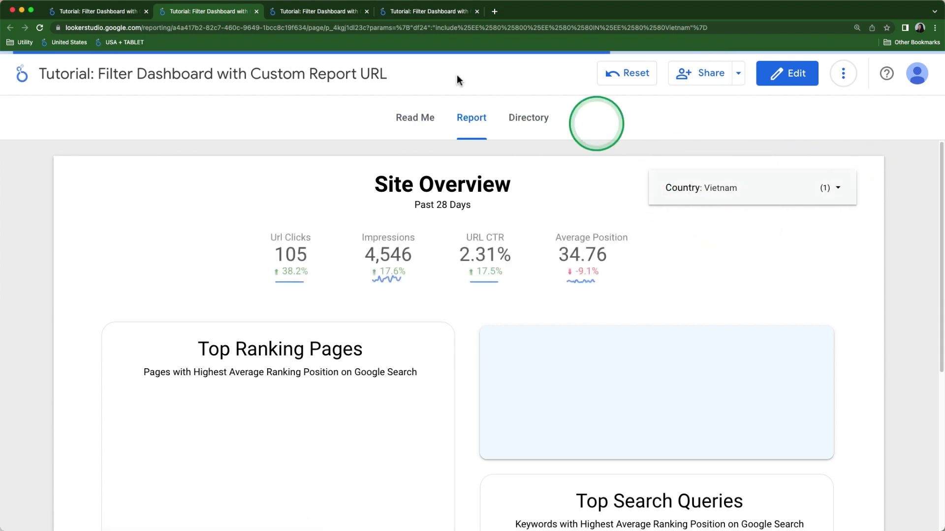
key("super+1")
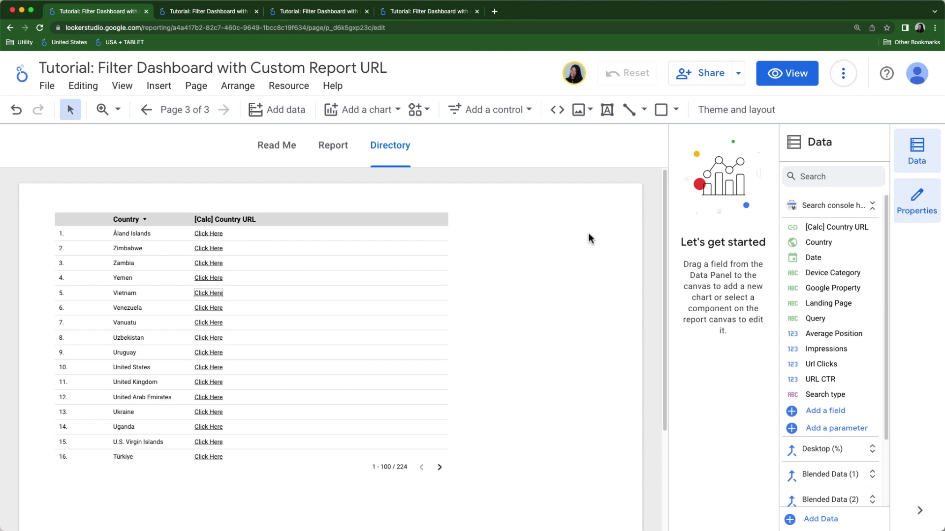
left_click(435, 253)
scroll(292, 287, "down", 5)
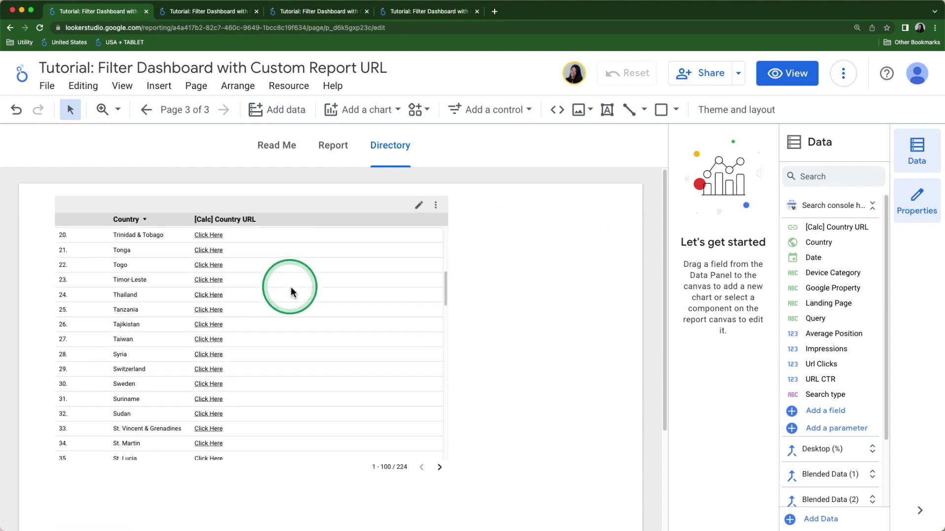
scroll(291, 287, "down", 5)
scroll(290, 292, "down", 5)
scroll(292, 293, "up", 8)
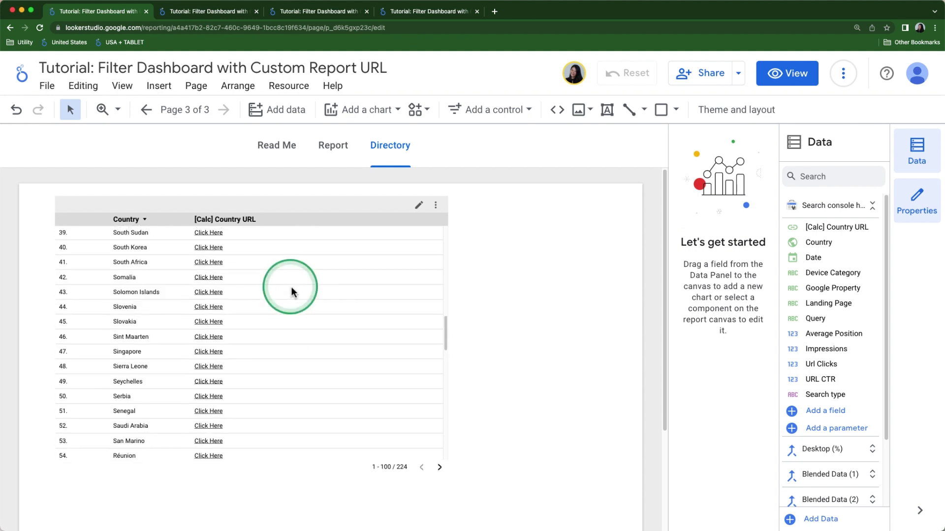
scroll(291, 293, "up", 3)
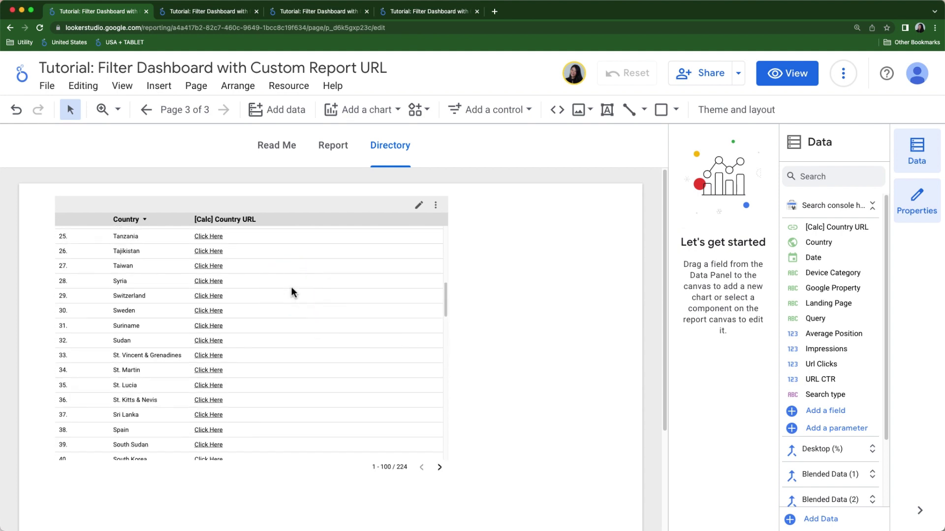
Deselect the table, view the Vietnam-filtered report tab, then return to the Directory editor.
left_click(547, 351)
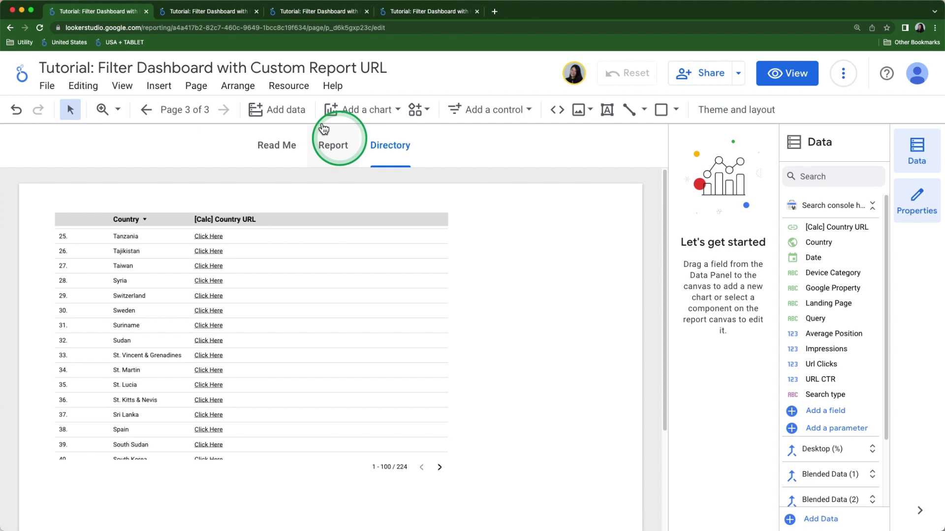
left_click(200, 12)
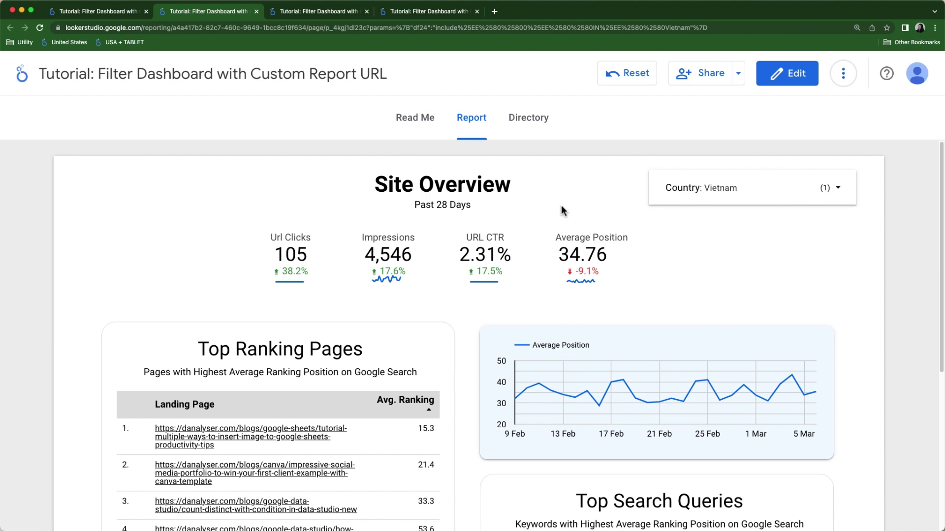
scroll(561, 211, "down", 1)
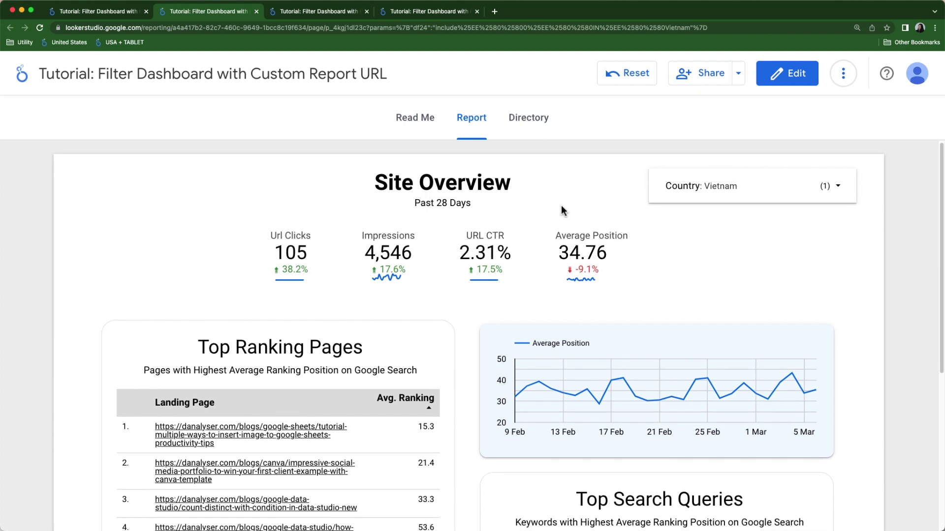
left_click(142, 18)
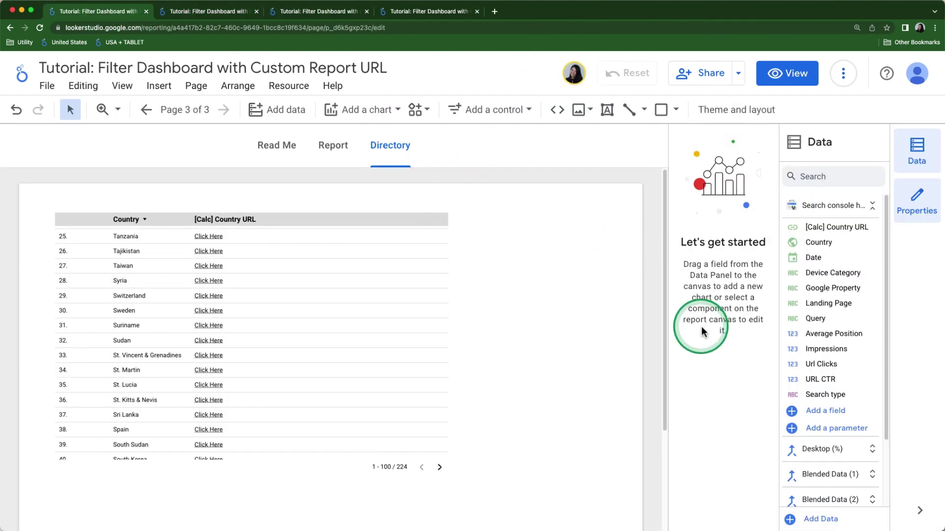
Save [Calc] Dashboard Title Label as IF(COUNT_DISTINCT(Country)>1,"Multiple Country Selected",MAX(Country)), then go to Report.
left_click(826, 412)
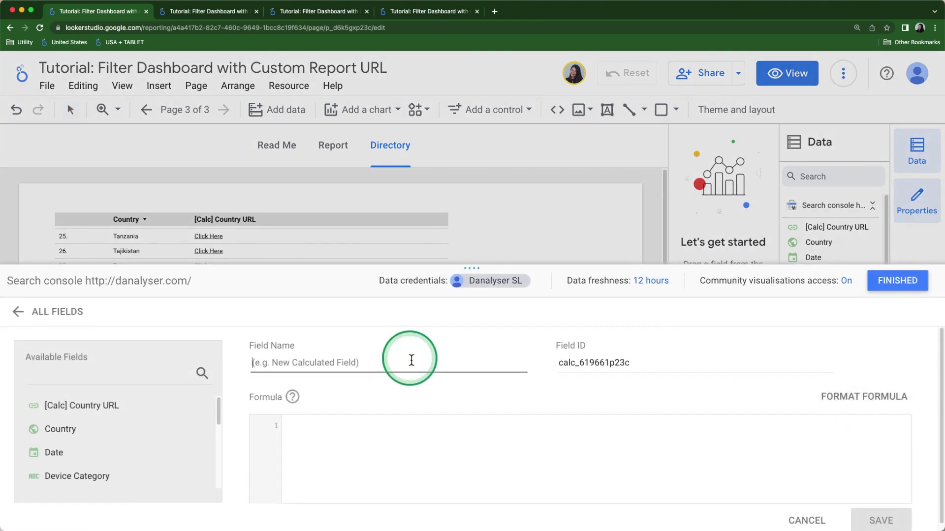
type("Label[Calc] Dashboard Title Label")
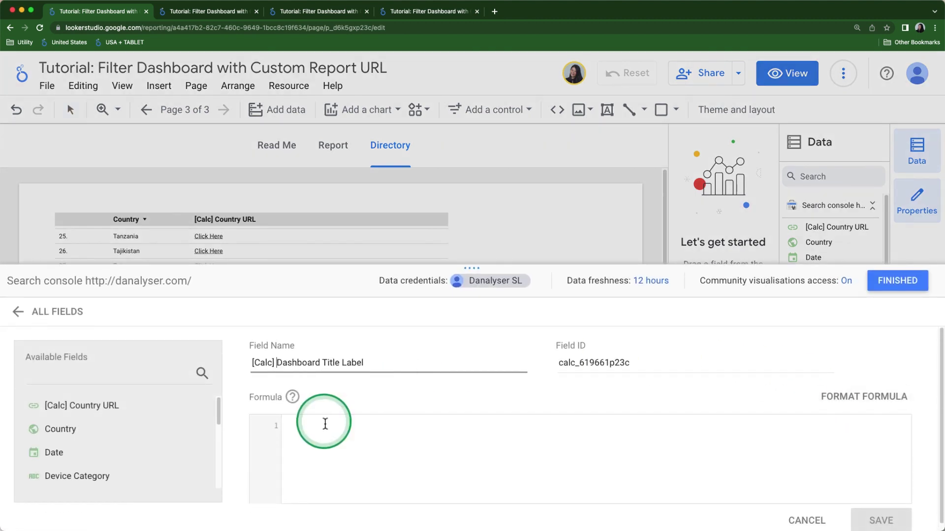
left_click(325, 424)
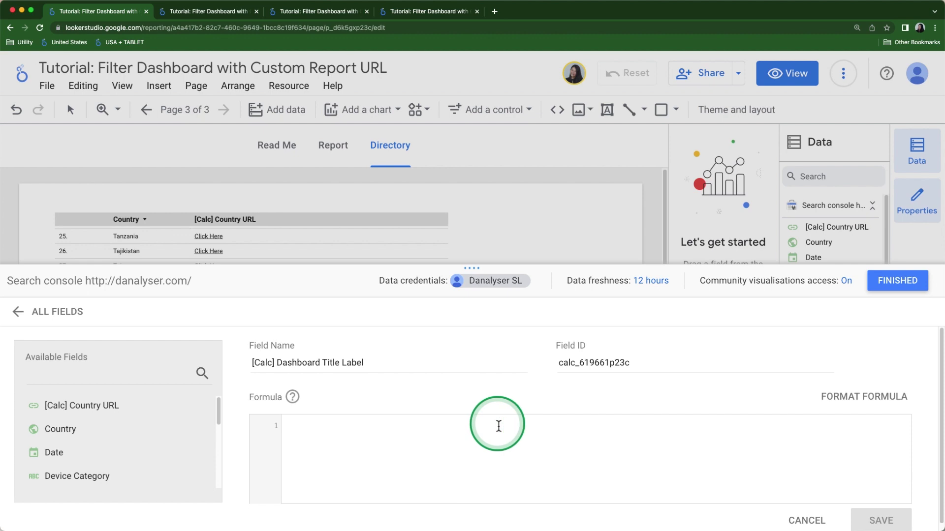
type("IF")
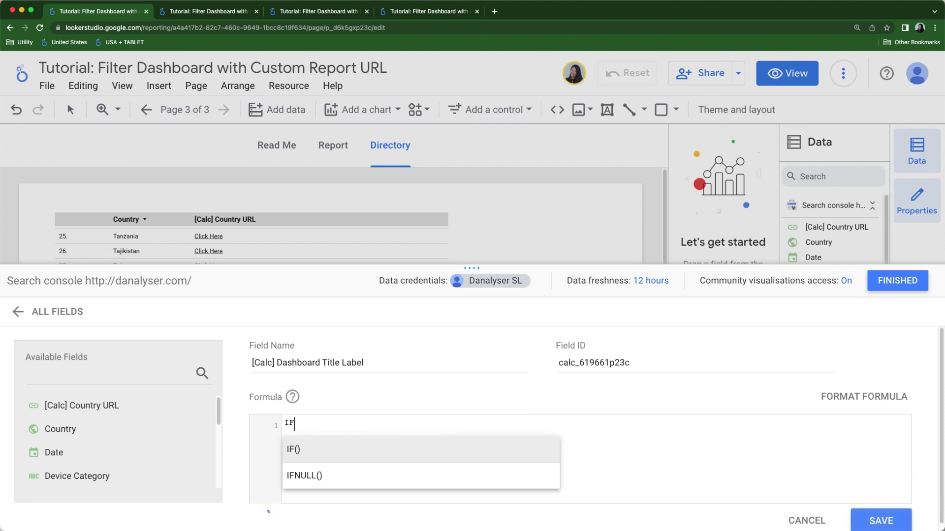
type("(")
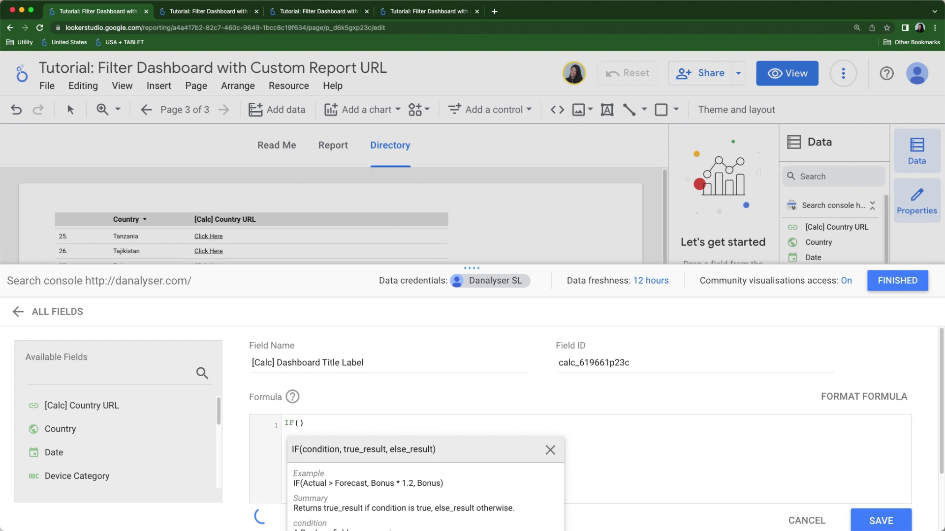
type("COU")
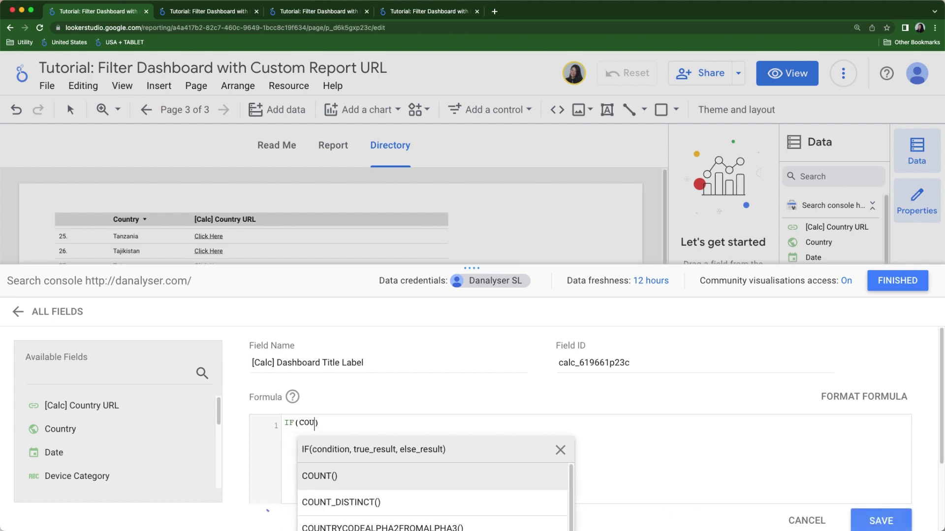
type("NT_DISTINCT")
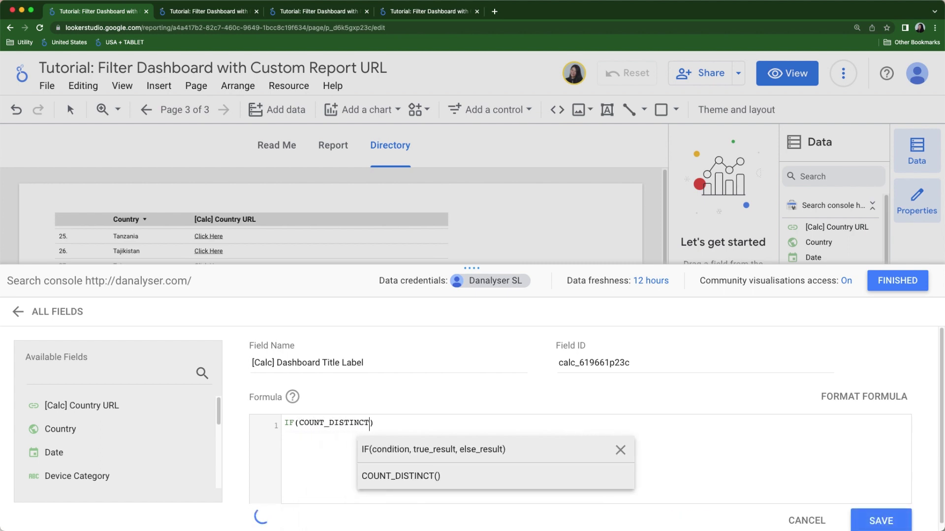
type("(Country")
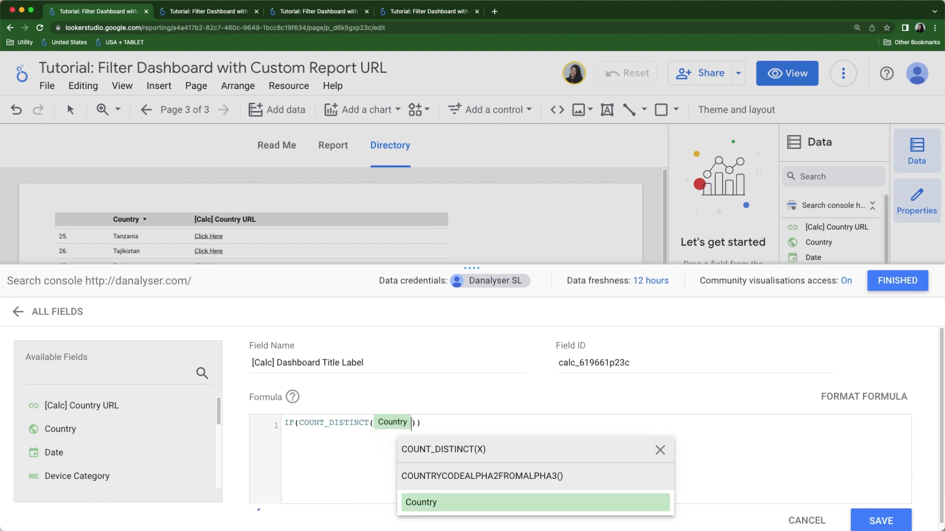
type(")")
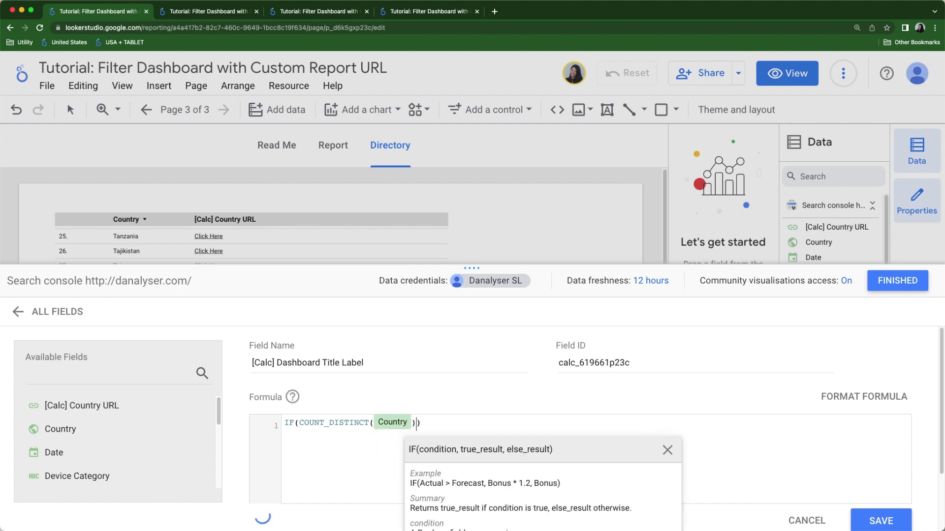
type(">1")
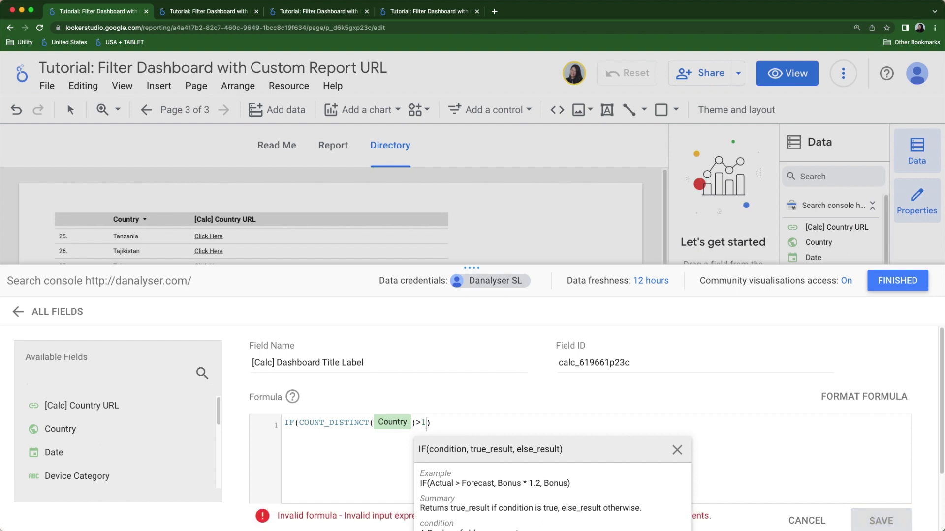
type(", \"")
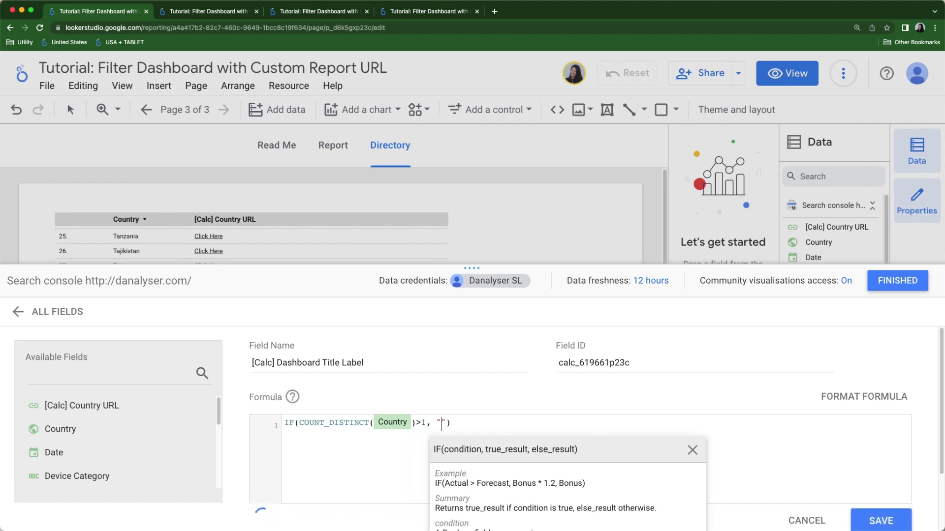
type("Multiple")
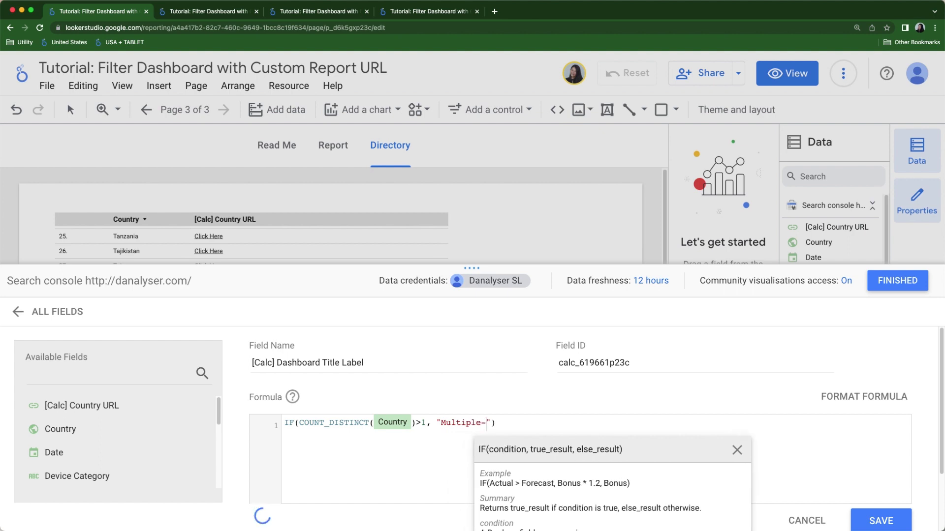
type(" C")
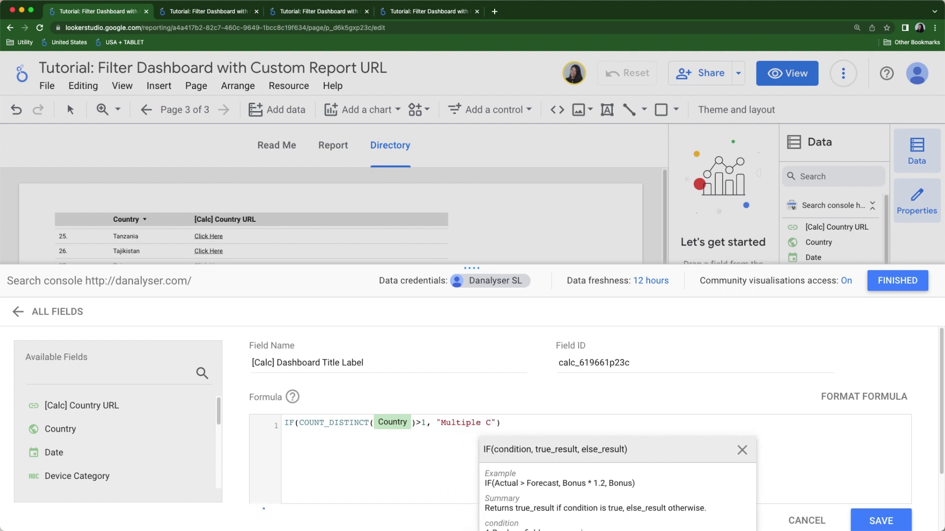
type("ountry Selec")
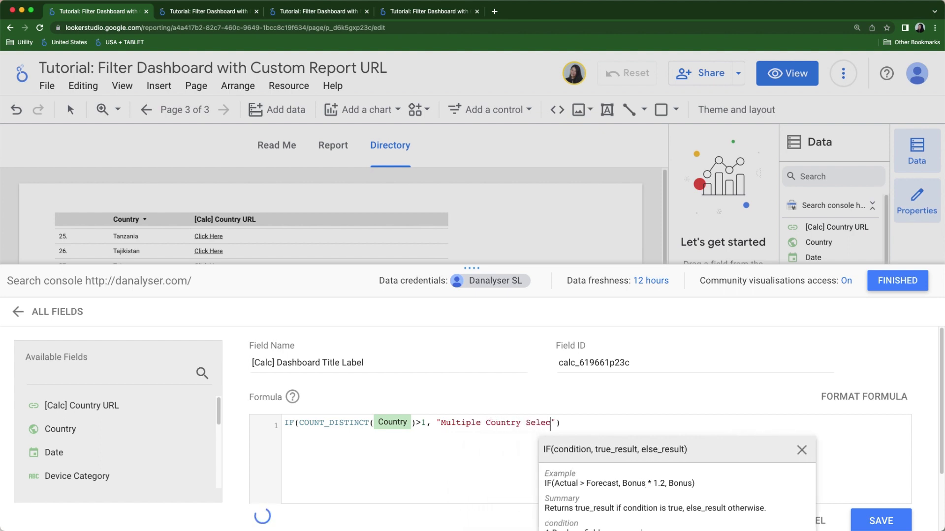
type("ted\", ")
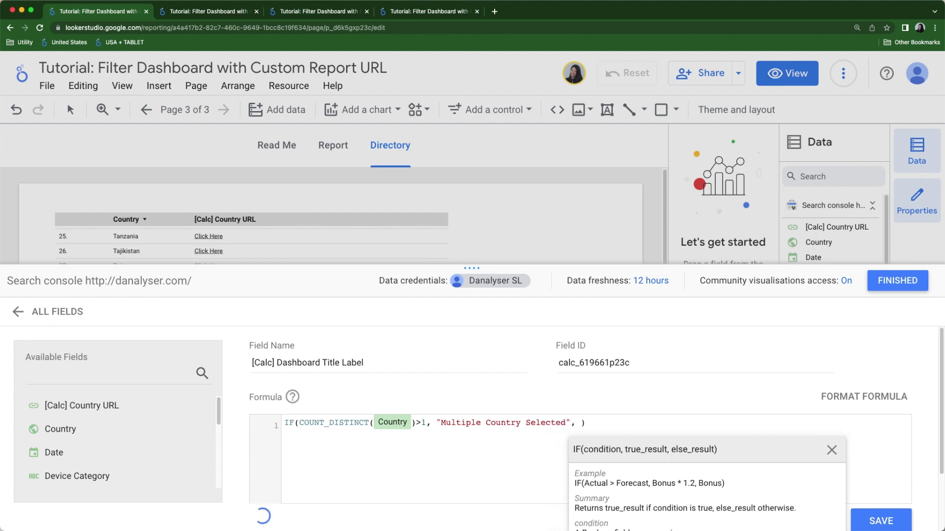
type("MAX")
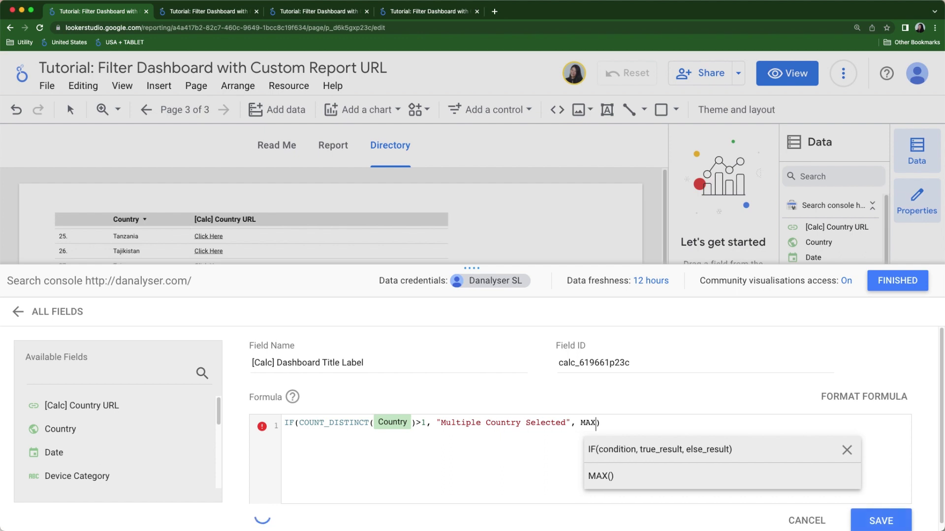
type("(Country ")
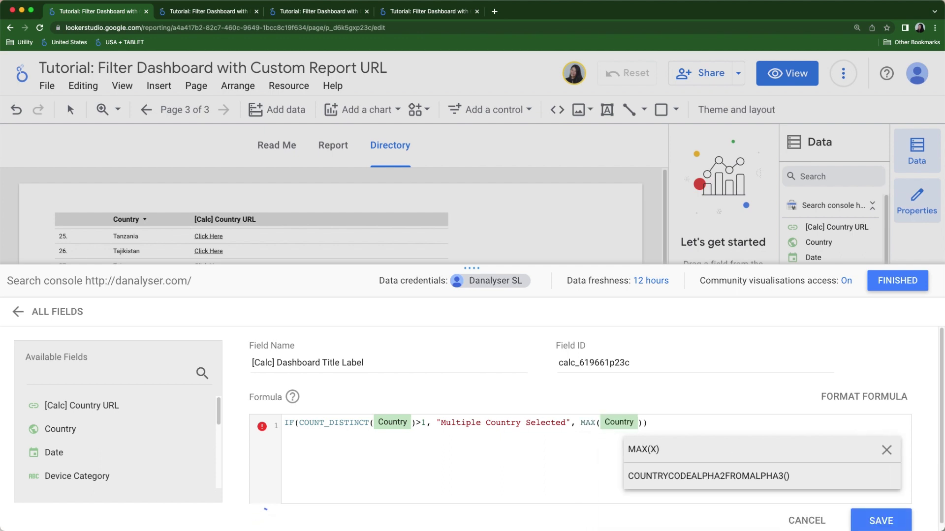
type(")")
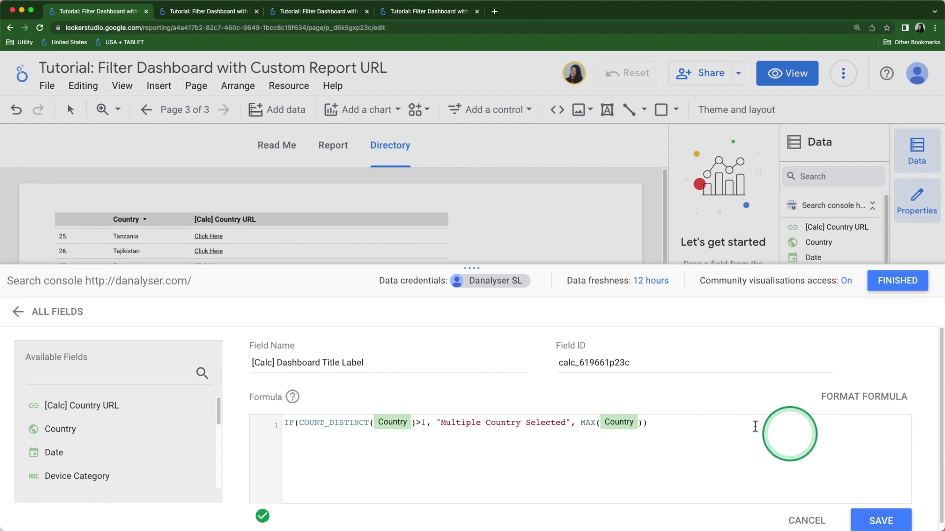
left_click(865, 511)
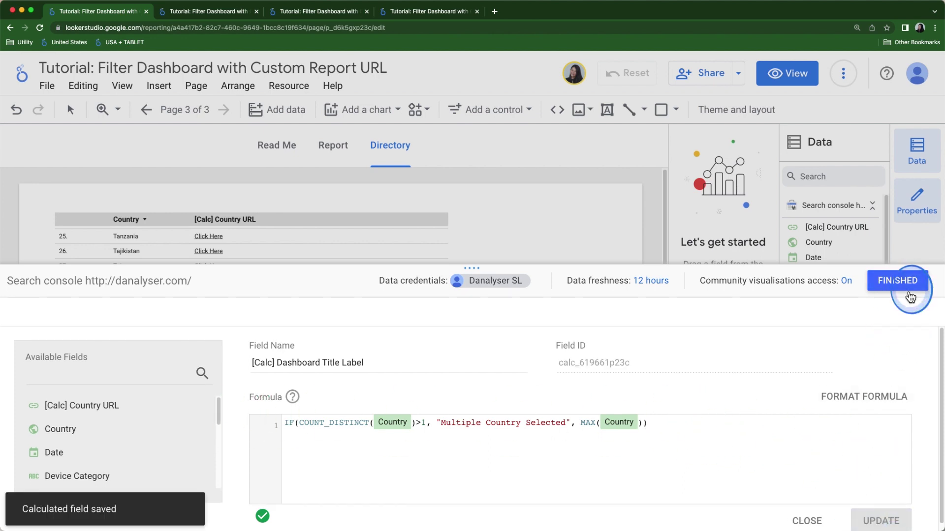
left_click(897, 281)
left_click(341, 155)
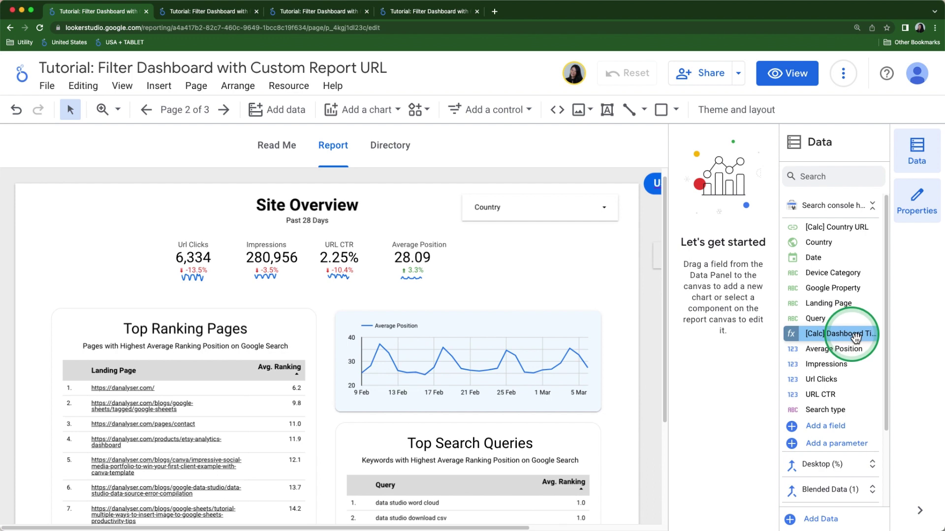
Drag the [Calc] Dashboard Title Label field onto the page's top-left as a scorecard.
left_click_drag(855, 337, 63, 195)
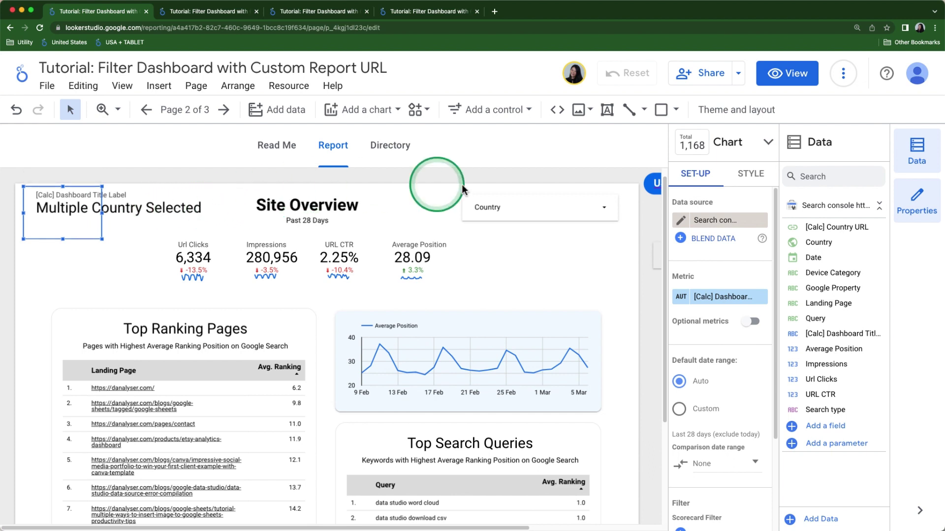
mouse_move(483, 200)
left_mouse_down()
mouse_move(662, 217)
mouse_move(656, 206)
left_mouse_up()
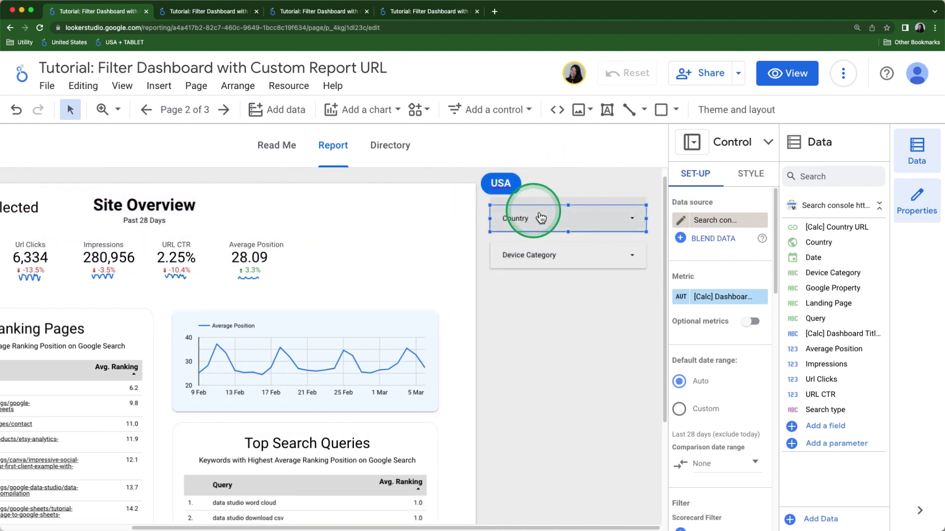
scroll(552, 381, "left", 5)
Set the new title scorecard's label font size to 24px.
left_click(197, 211)
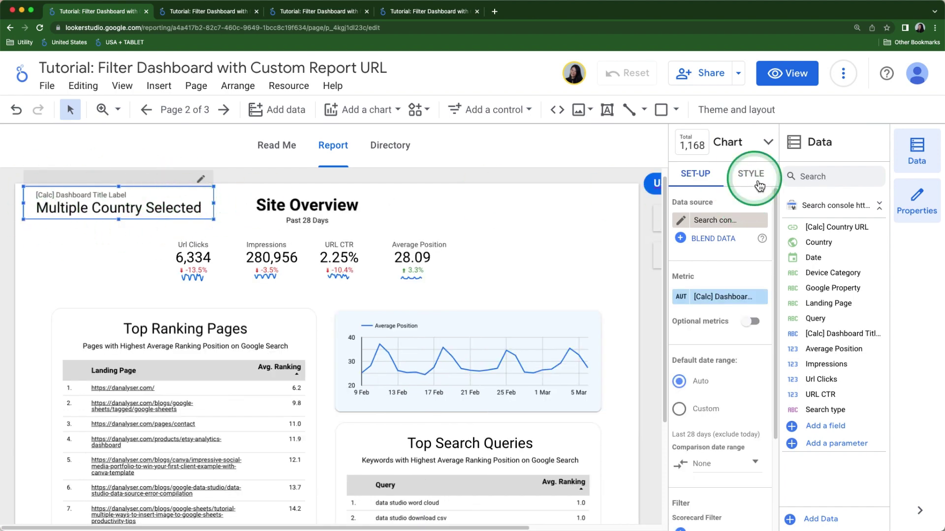
left_click(759, 185)
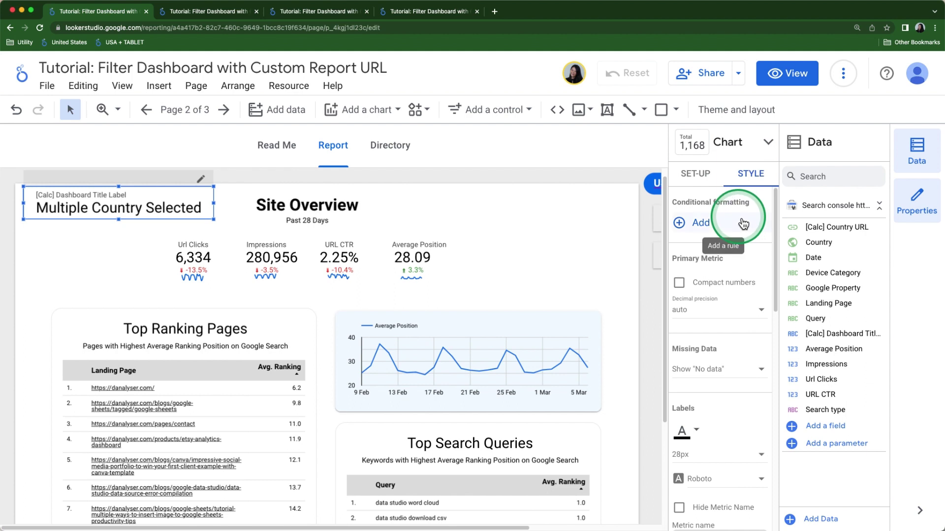
scroll(745, 294, "down", 1)
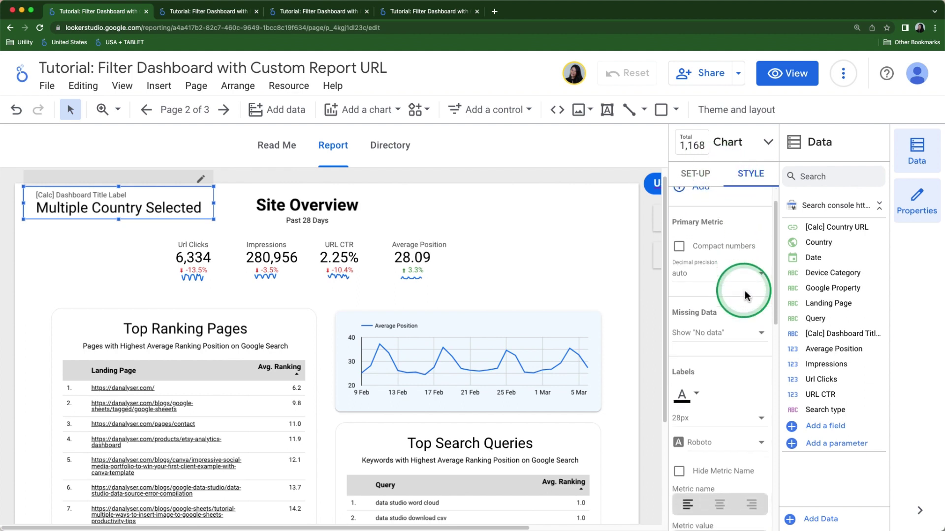
scroll(734, 338, "down", 2)
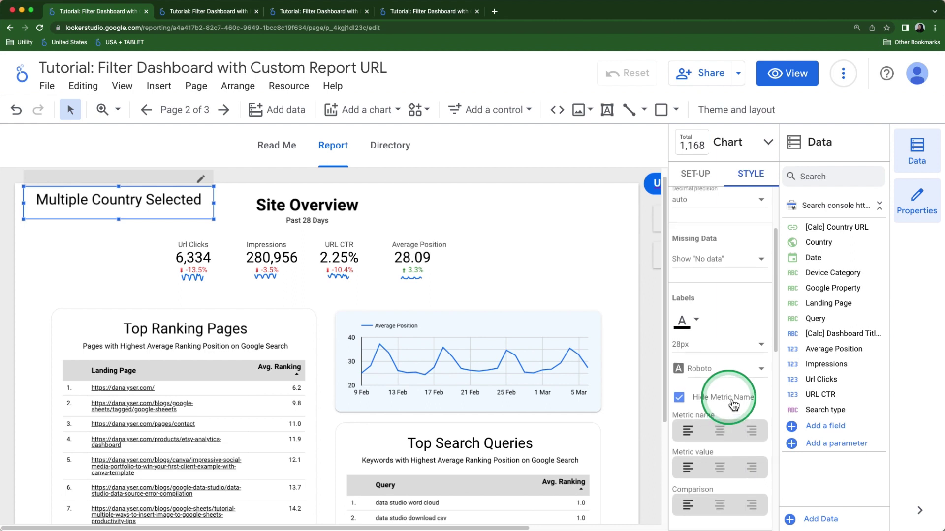
scroll(733, 404, "up", 3)
scroll(728, 354, "down", 1)
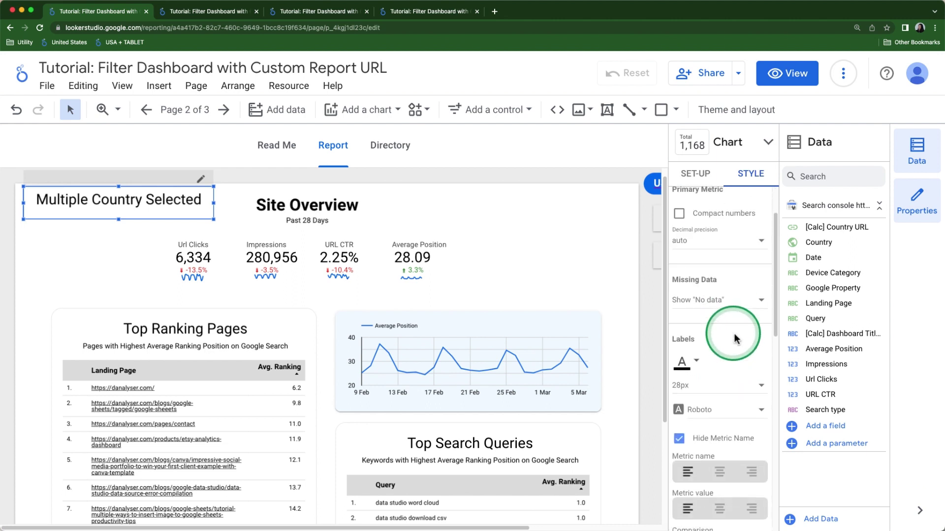
scroll(733, 339, "down", 3)
scroll(735, 337, "up", 4)
scroll(735, 337, "down", 5)
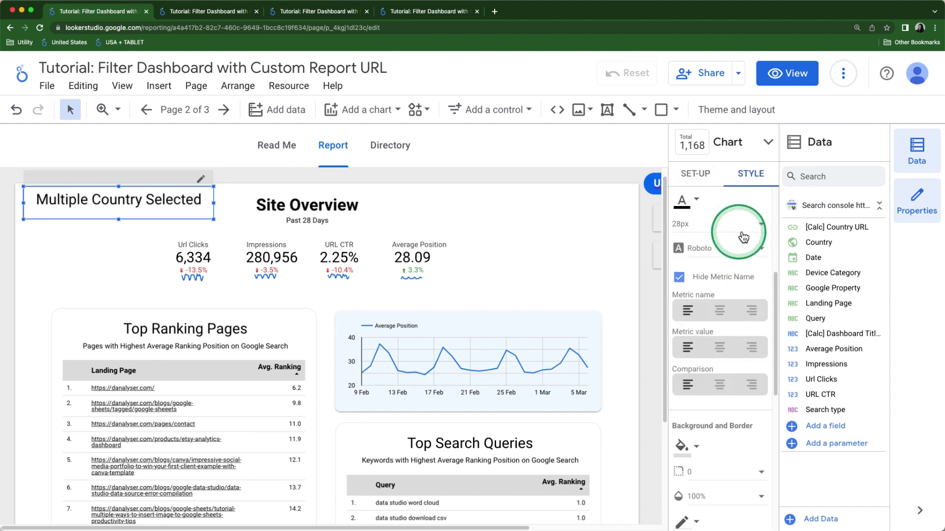
left_click(739, 230)
left_click(728, 204)
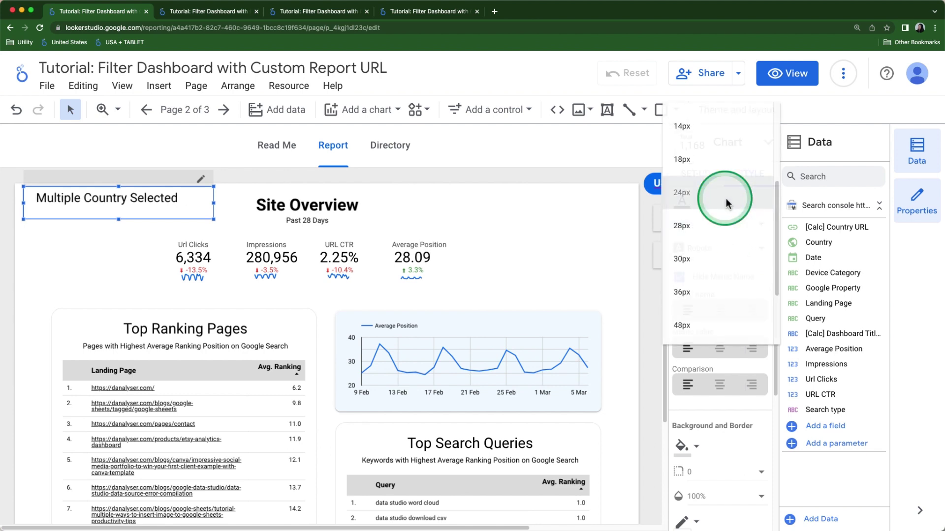
left_click(658, 189)
Narrow the country label box and place it beside the Site Overview heading.
left_click(280, 198)
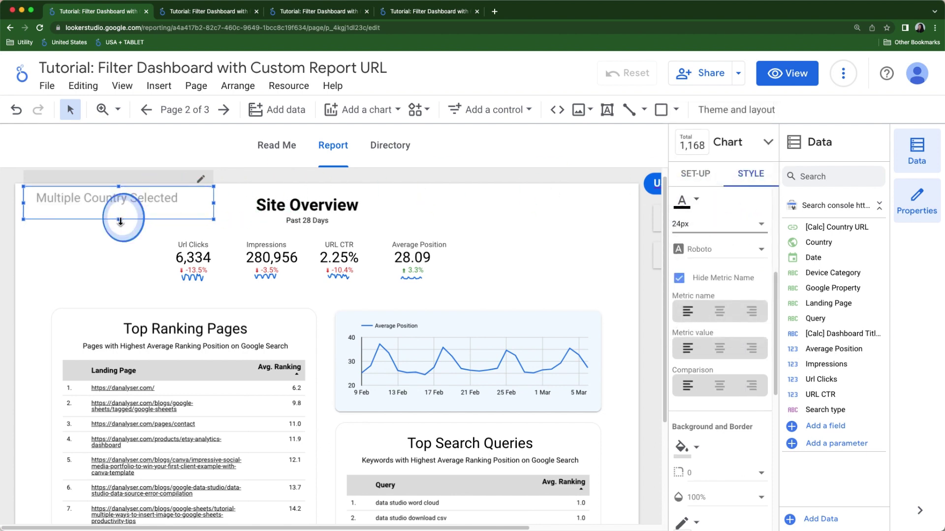
left_click_drag(130, 220, 127, 213)
mouse_move(213, 201)
left_mouse_down()
mouse_move(199, 200)
mouse_move(494, 199)
left_mouse_up()
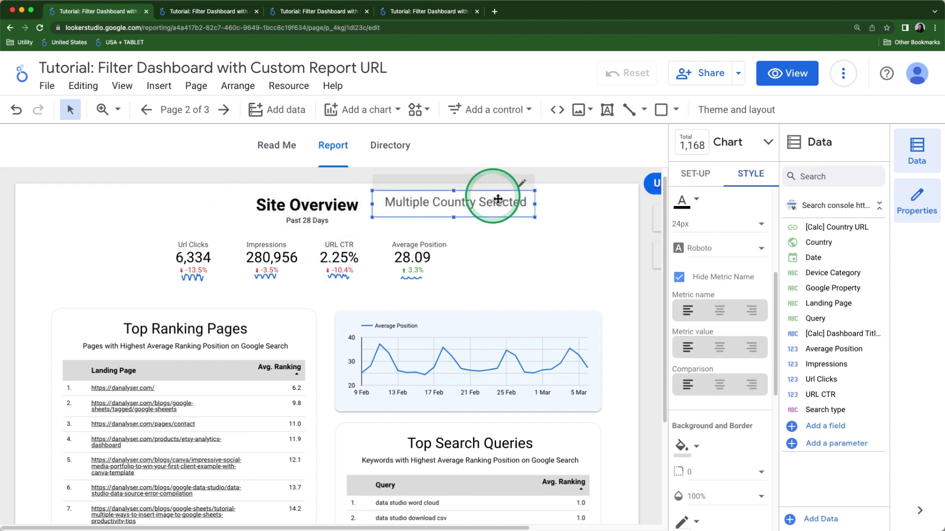
key("Escape")
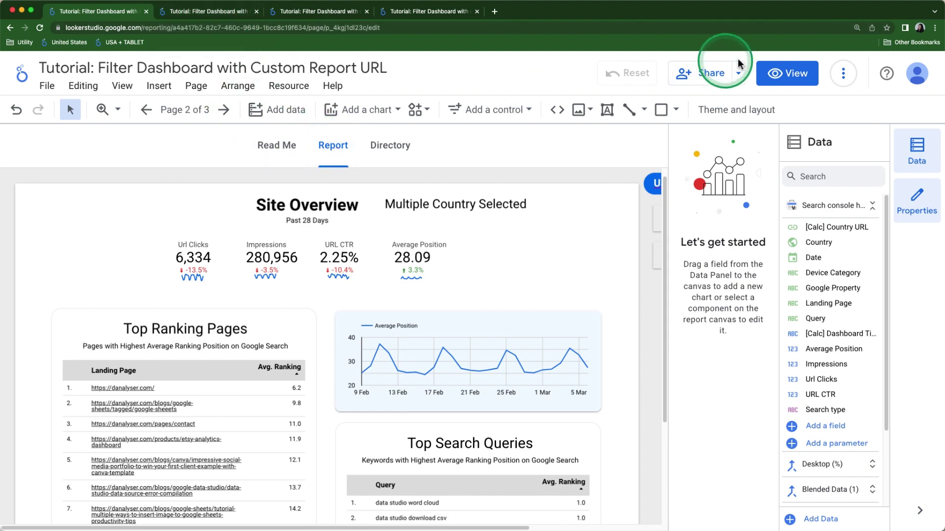
Test a Directory country link in view mode, then reopen the Directory for editing.
left_click(799, 74)
left_click(529, 118)
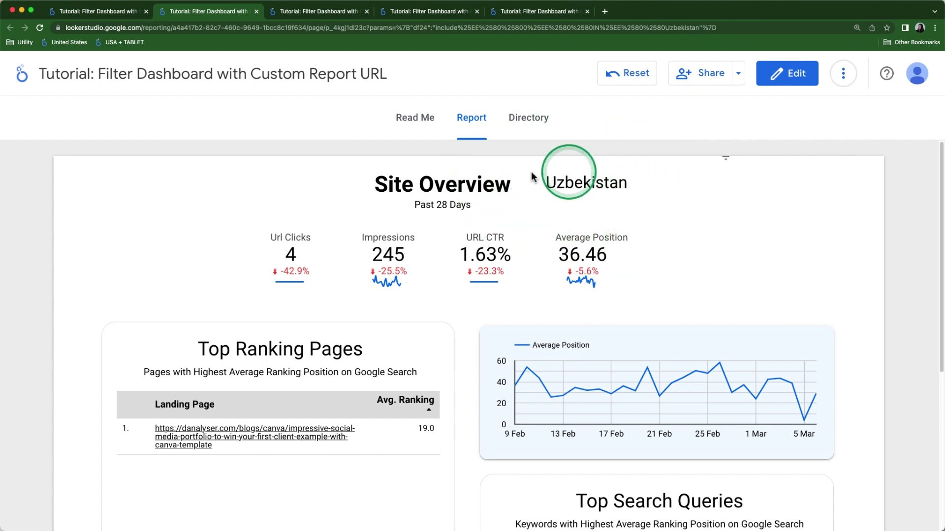
left_click(114, 21)
left_click(771, 74)
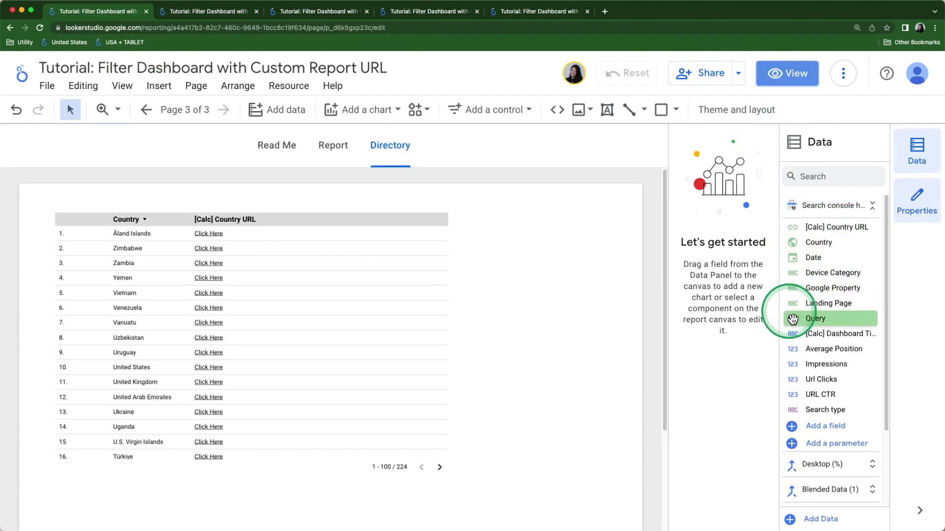
Wrap the Dashboard Title Label formula in CONCAT("Overview - ", …) and save the field.
left_click(794, 339)
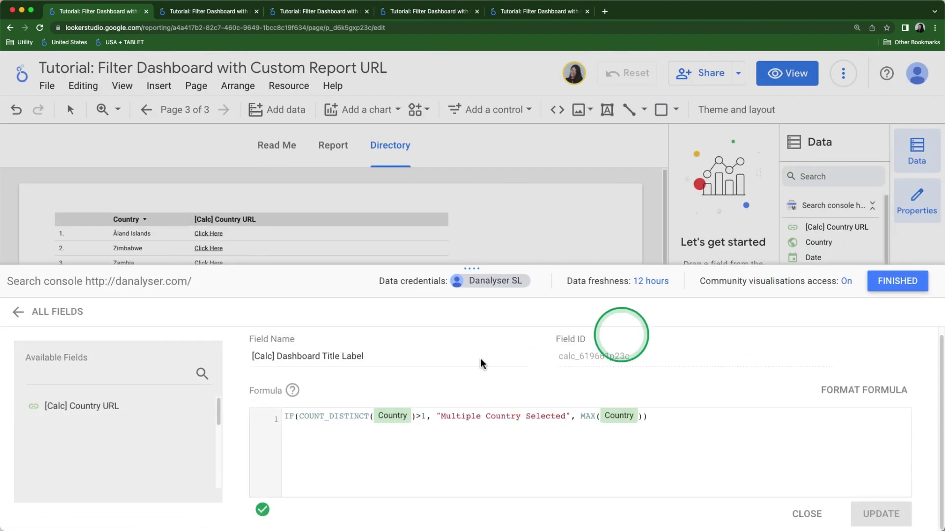
left_click(285, 416)
type("CONCA")
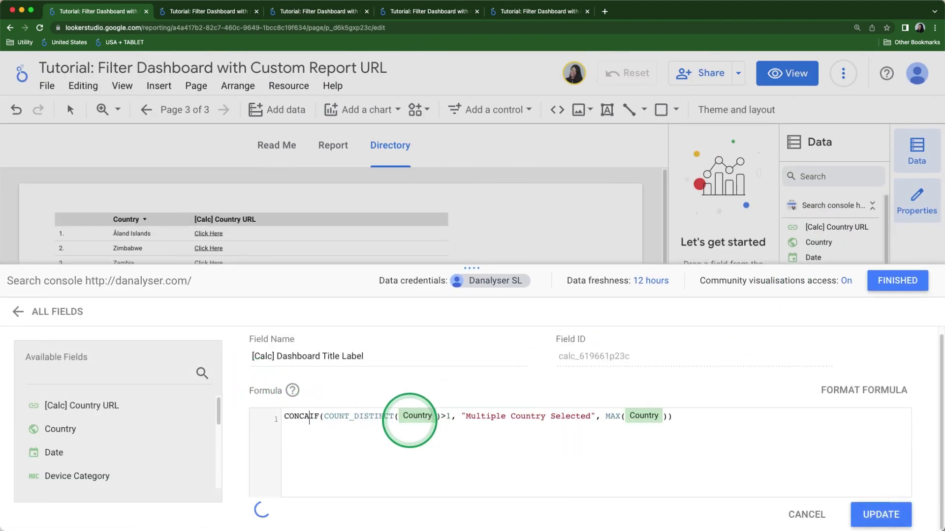
type("\"")
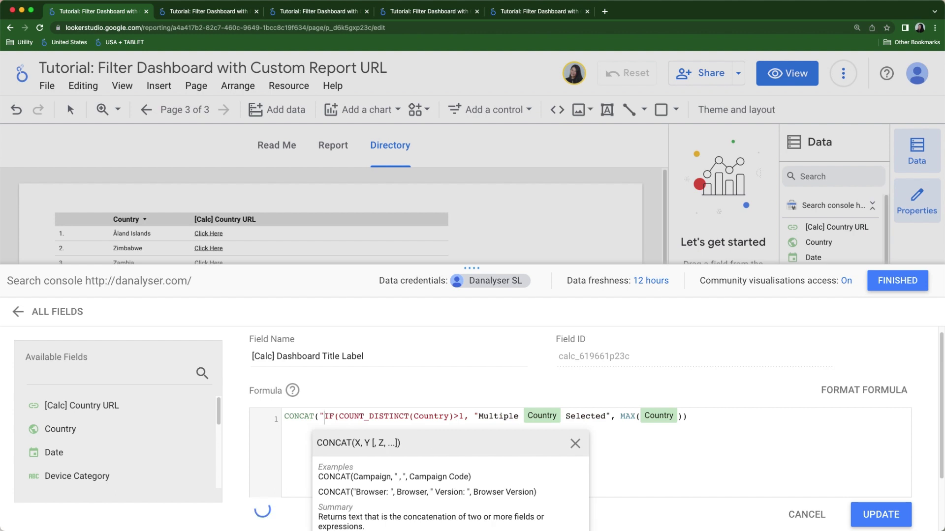
type("Overview")
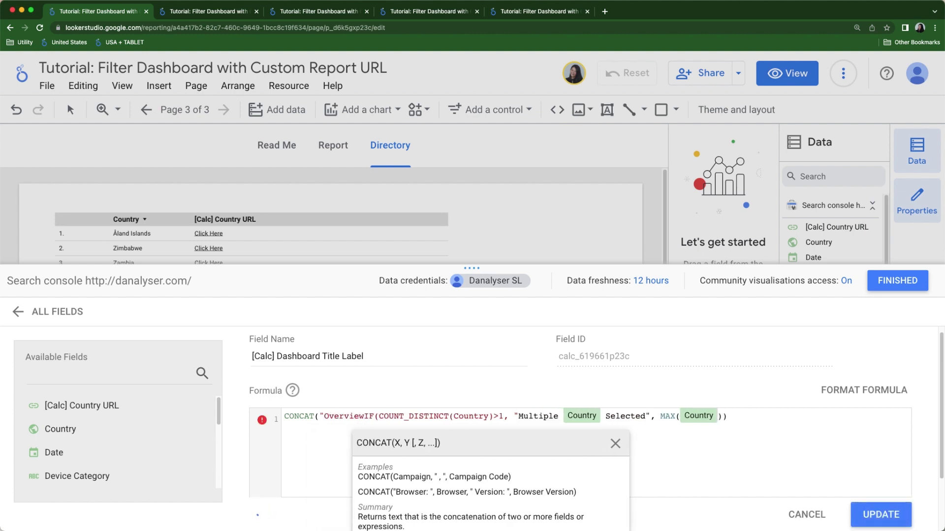
type(" - ")
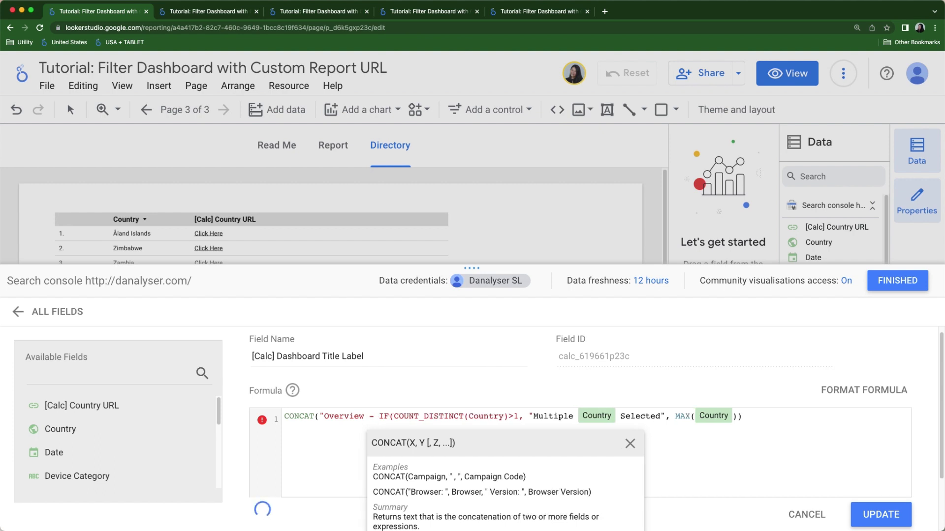
type("\",")
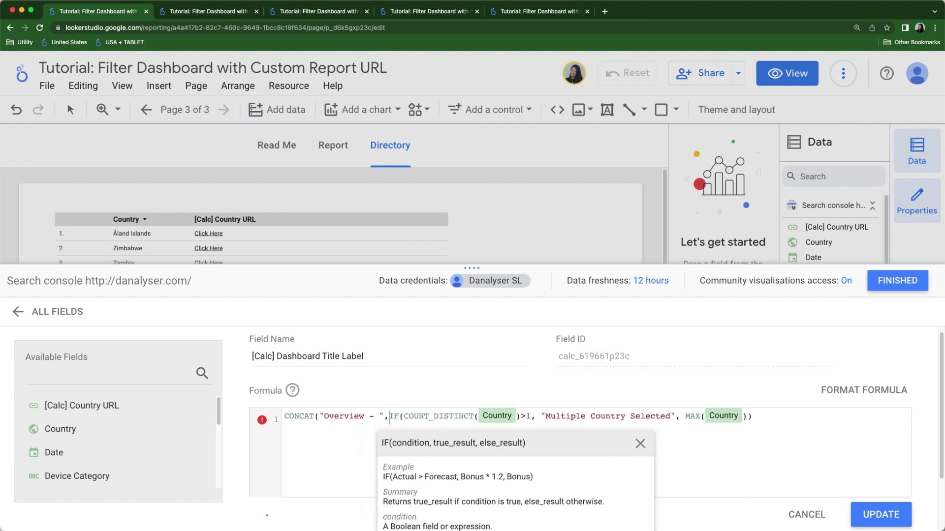
key("End")
type(")")
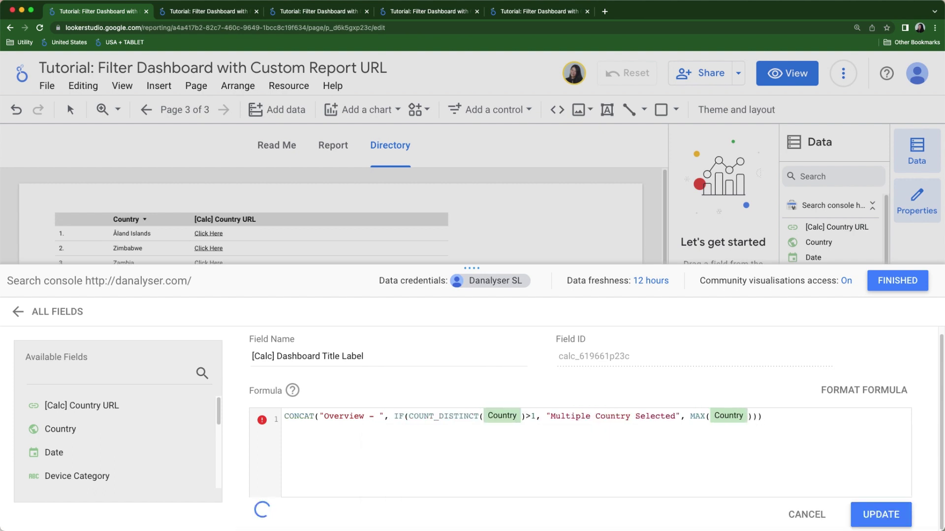
left_click(886, 514)
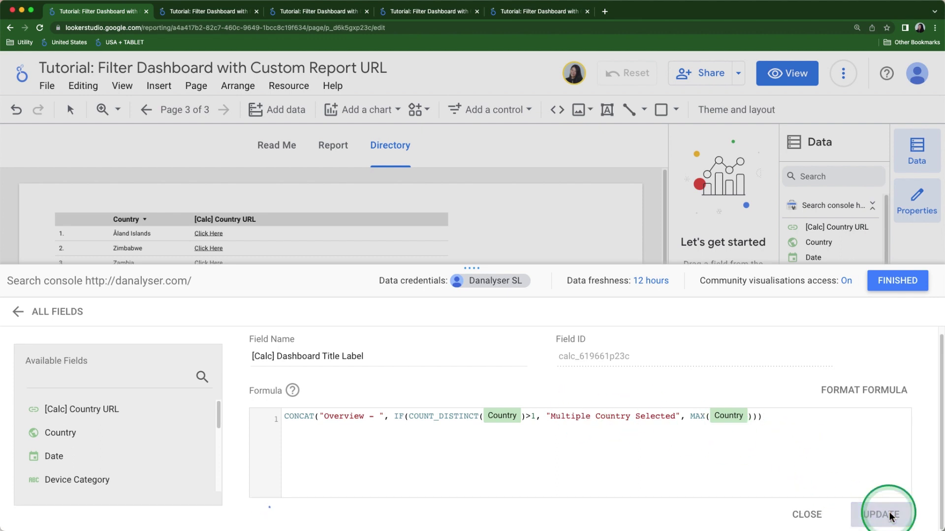
left_click(895, 280)
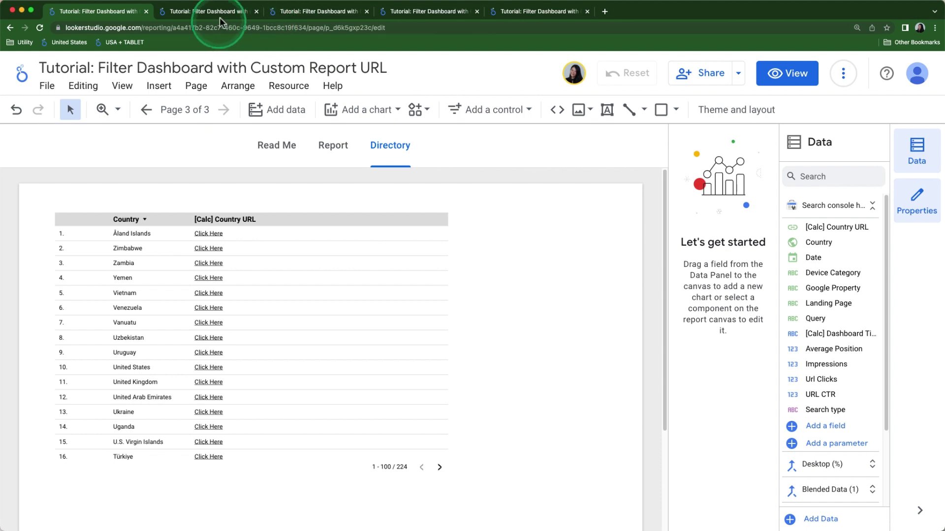
Ungroup the Report page's Site Overview title block and select its heading.
left_click(331, 145)
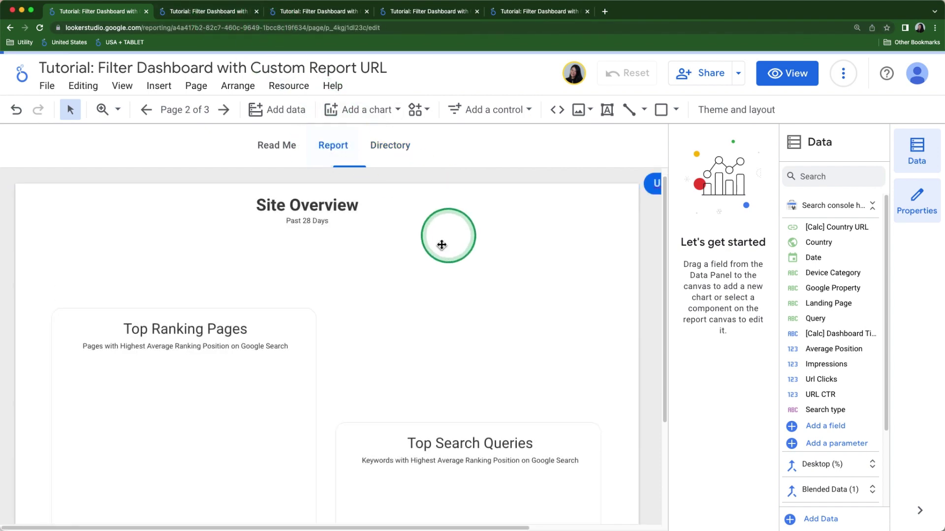
left_click(329, 206)
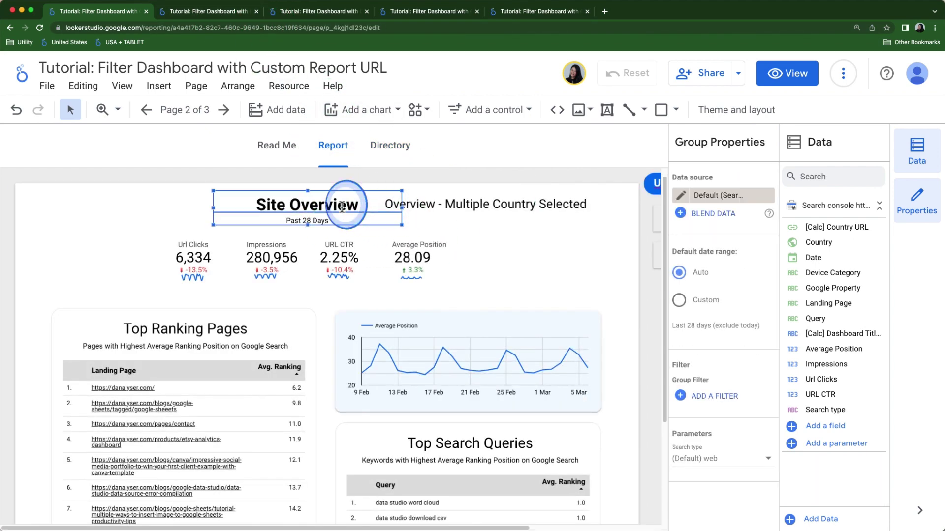
right_click(358, 218)
left_click(491, 302)
left_click(362, 200)
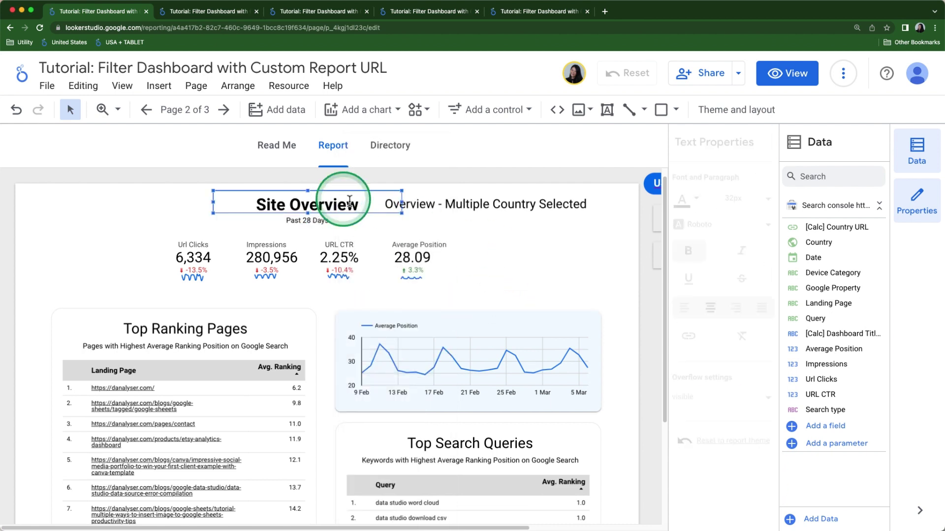
Move the Overview title label to the top centre and switch to view mode.
left_click_drag(453, 198, 316, 199)
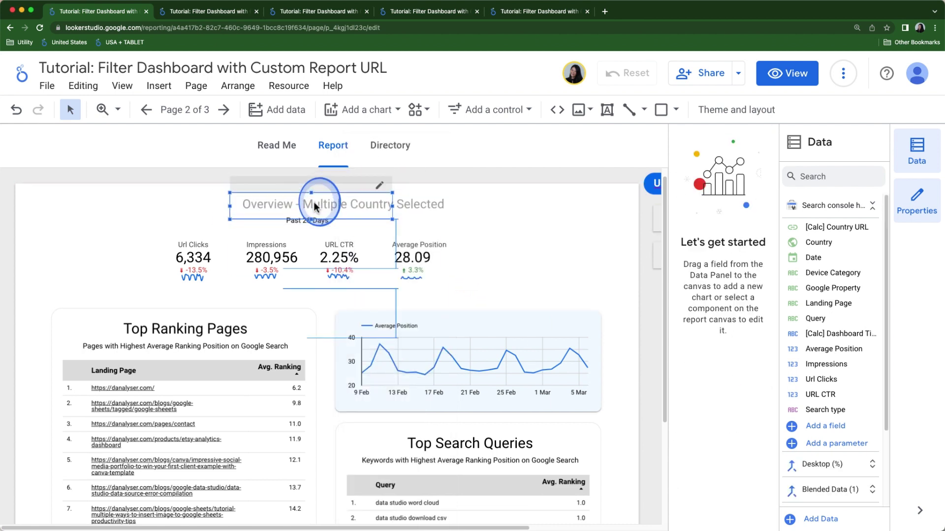
left_click_drag(443, 206, 399, 205)
left_click(587, 240)
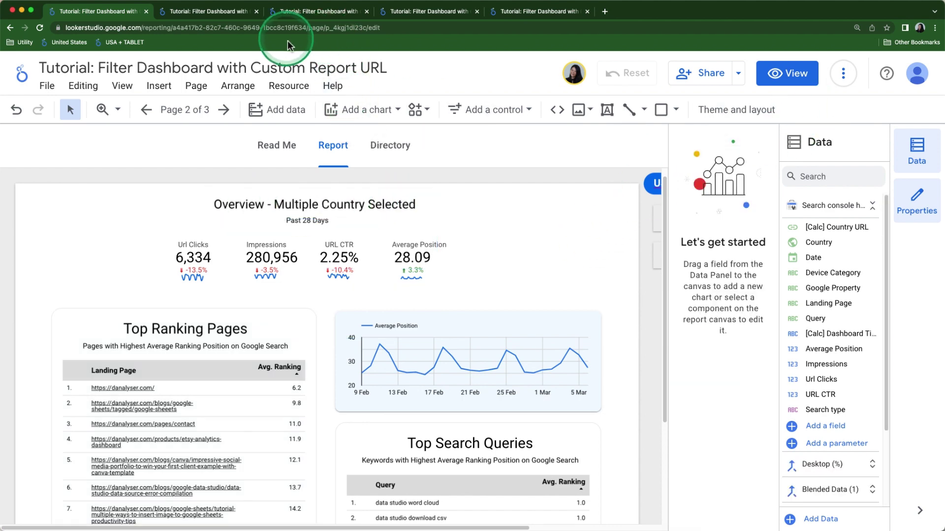
left_click(790, 77)
Follow Serbia's Directory link and edit the Overview - Serbia report.
left_click(547, 121)
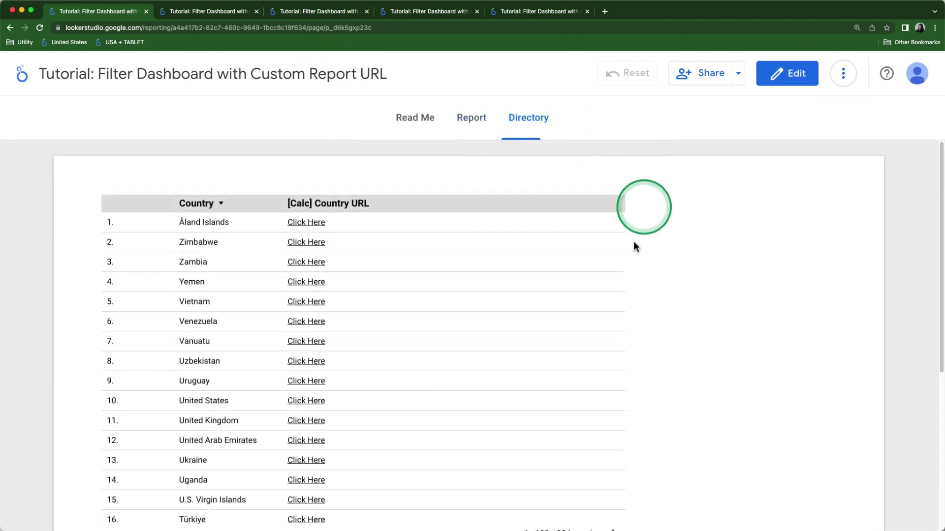
scroll(329, 253, "down", 8)
scroll(327, 407, "down", 4)
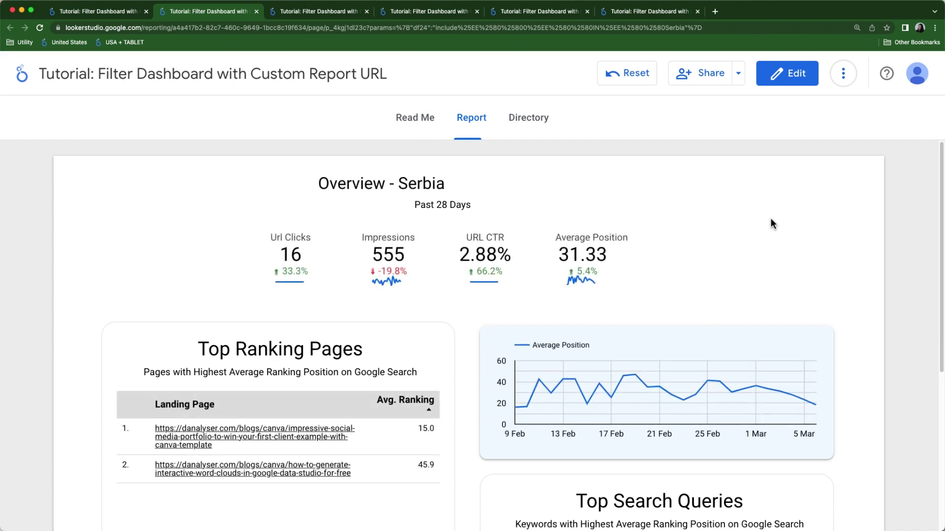
left_click(793, 82)
Centre-align the Overview - Serbia title's metric name and value.
left_click(327, 203)
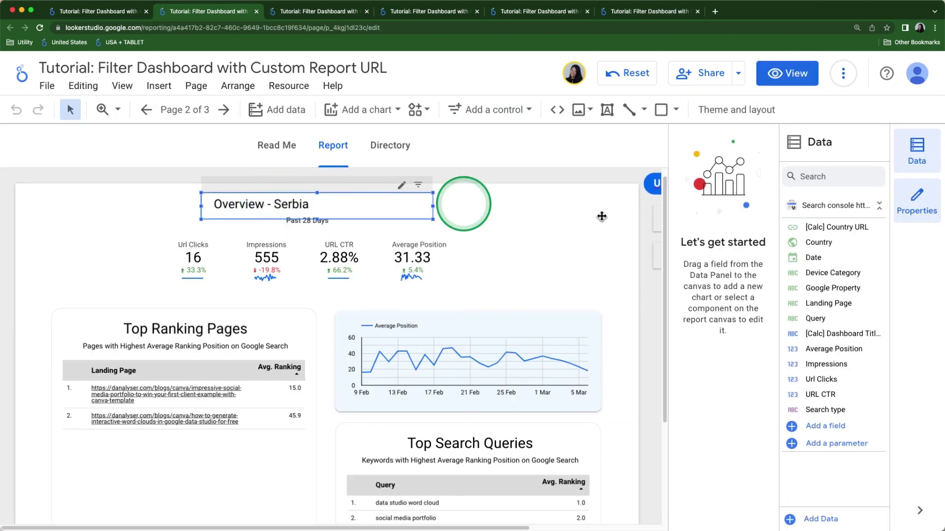
left_click(751, 176)
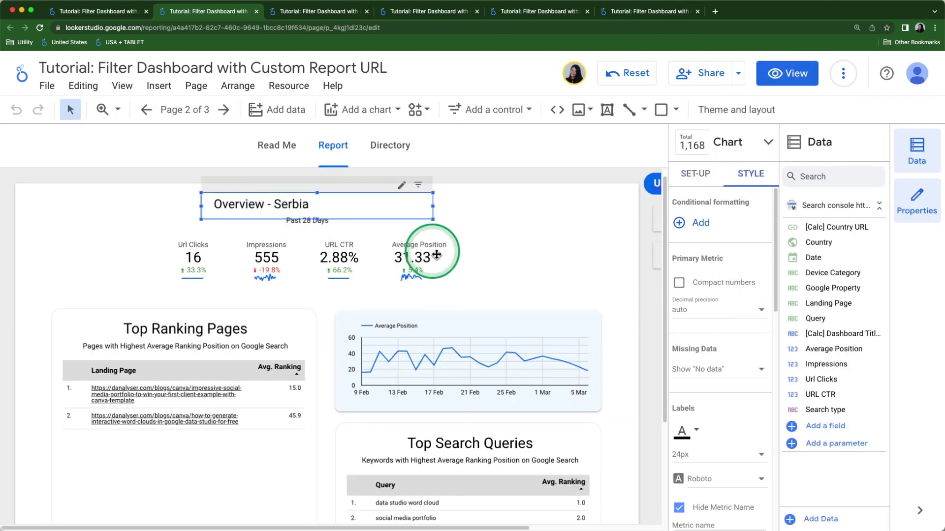
scroll(728, 395, "down", 5)
scroll(728, 395, "down", 5)
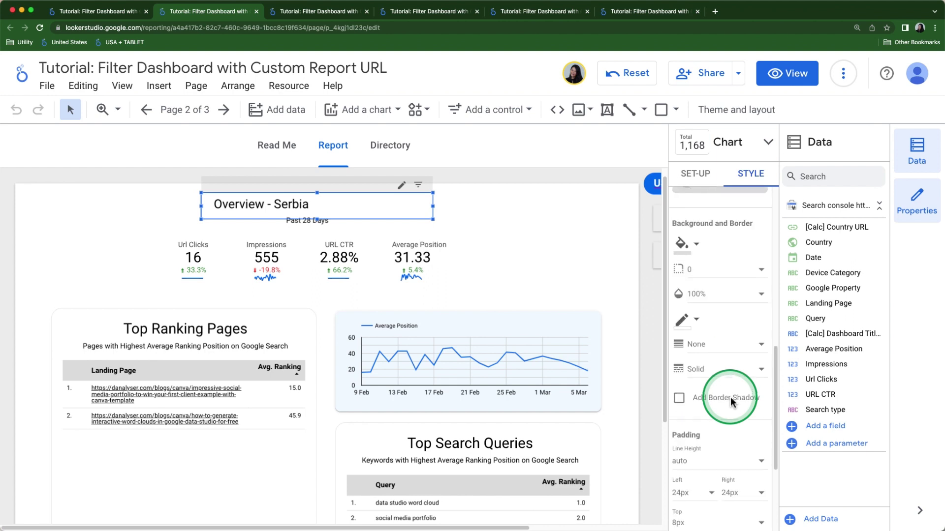
scroll(732, 402, "up", 4)
scroll(729, 384, "up", 1)
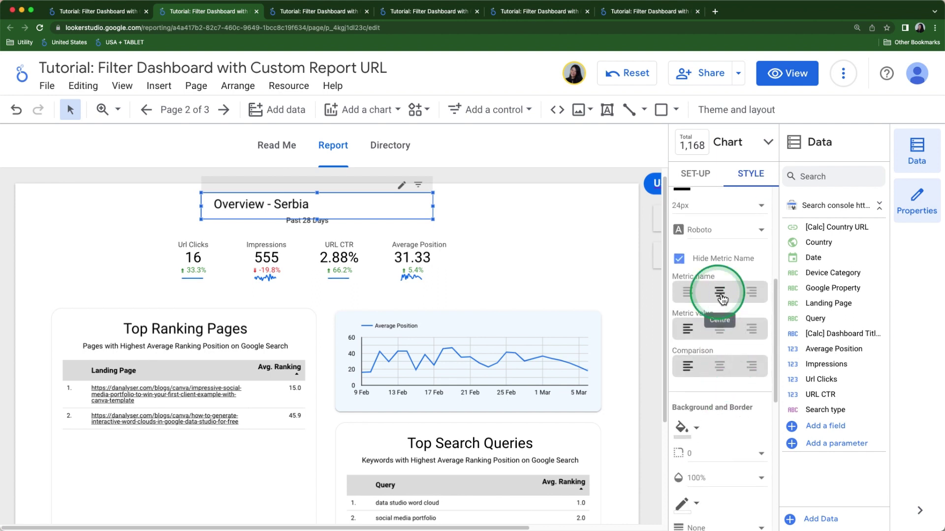
left_click(720, 328)
left_click(727, 375)
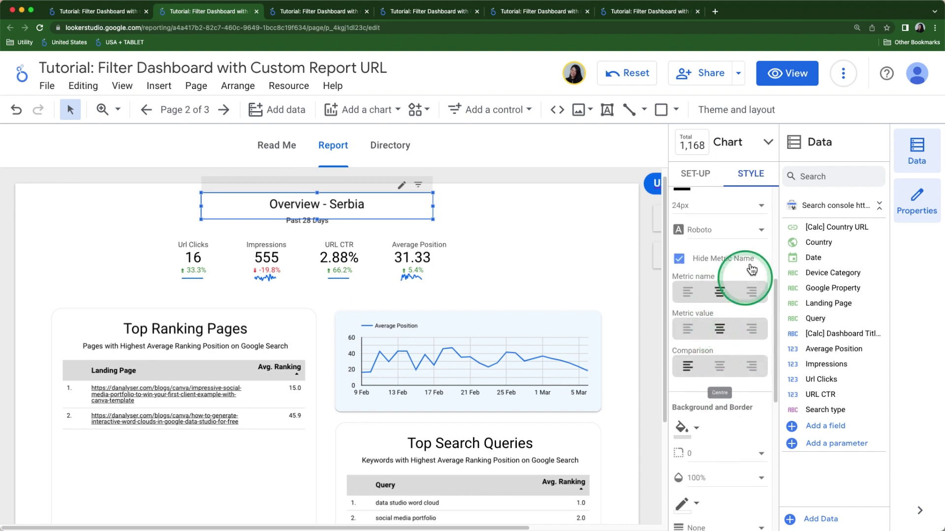
In view mode, follow Portugal's Directory link to the Overview - Portugal report.
left_click(789, 77)
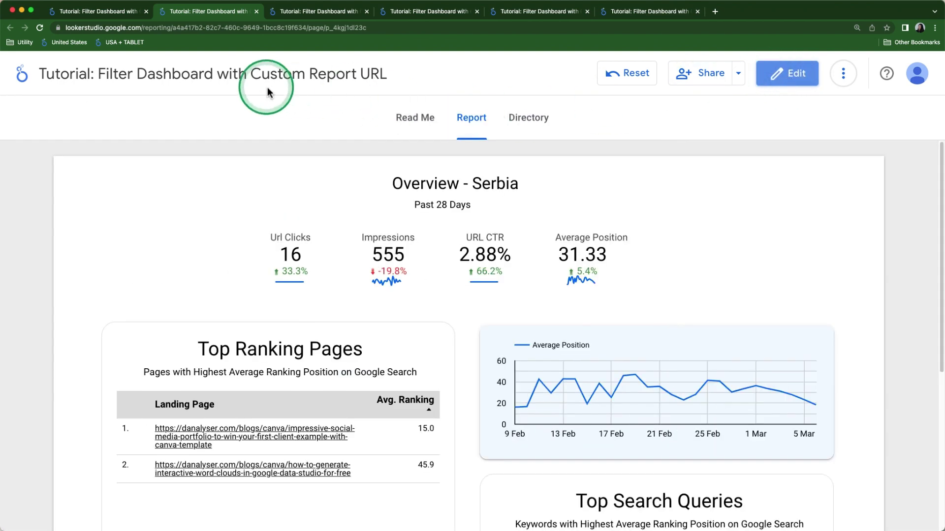
left_click(111, 11)
scroll(332, 323, "down", 3)
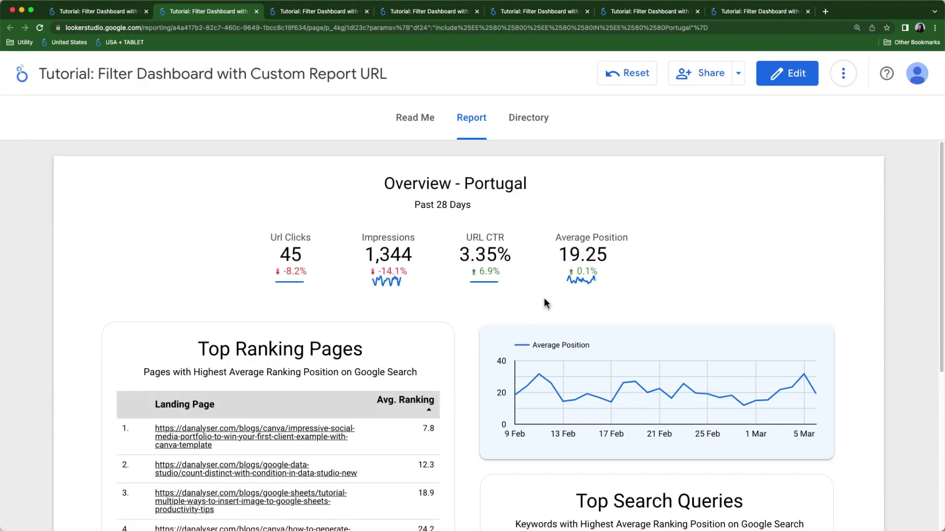
left_click(562, 181)
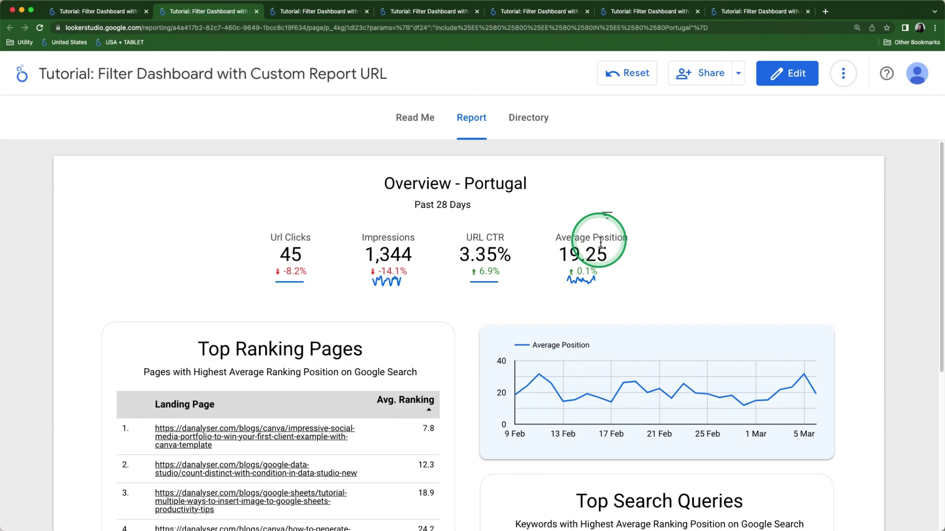